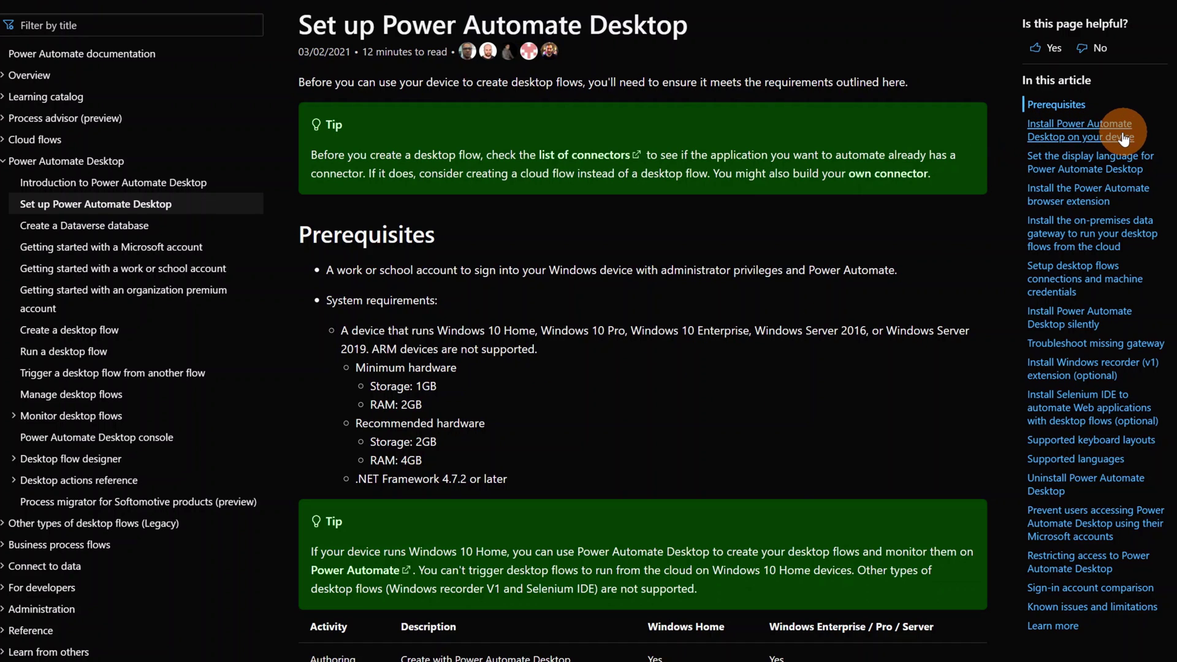
Jump to the 'Install Power Automate Desktop on your device' section of the setup article.
left_click(1083, 138)
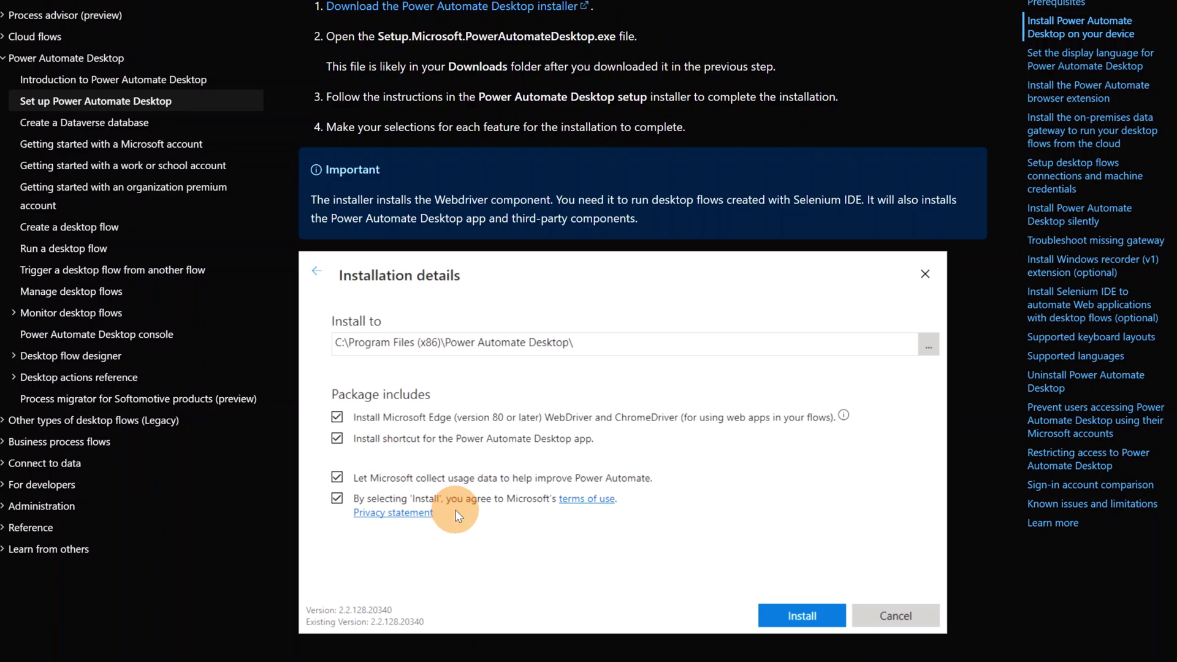
scroll(532, 518, "down", 4)
scroll(565, 465, "down", 2)
scroll(611, 425, "down", 3)
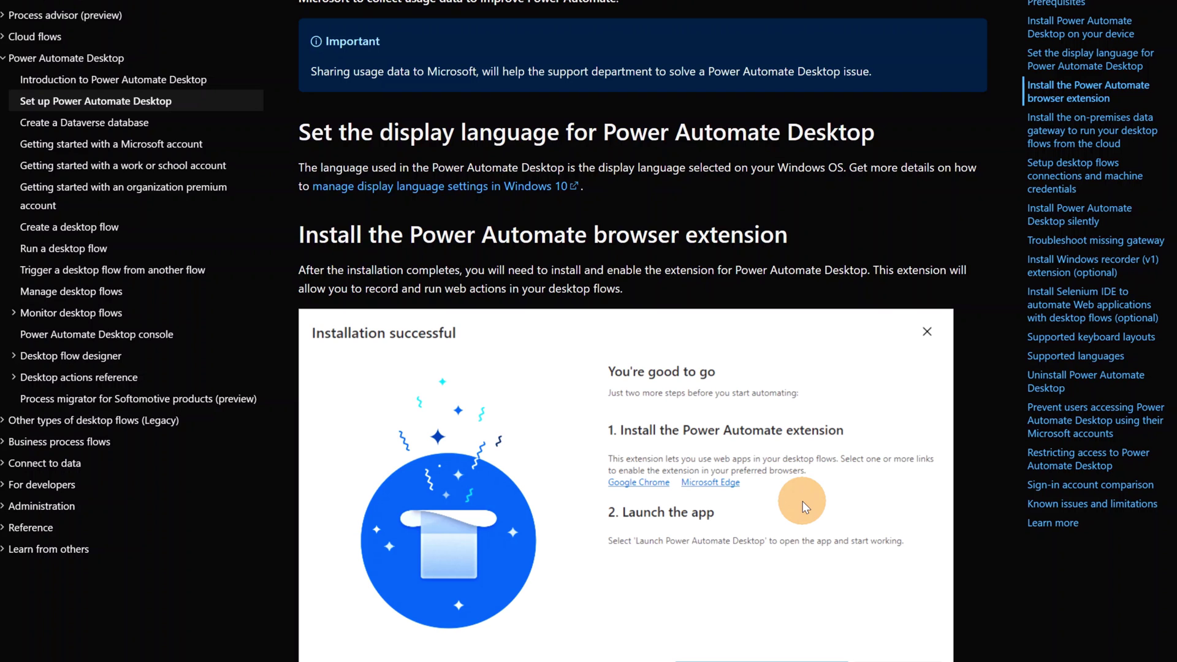
Jump to the 'Sign-in account comparison' table in the setup article.
left_click(1100, 491)
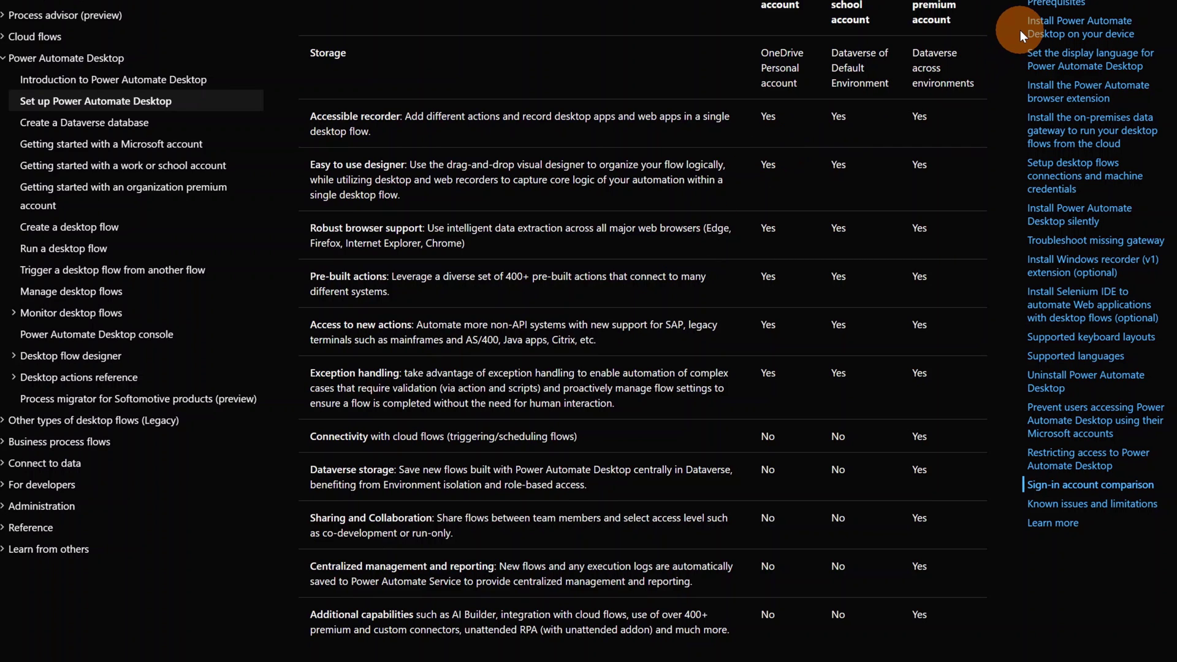
Return to the install section and start downloading the Power Automate Desktop installer.
left_click(1103, 34)
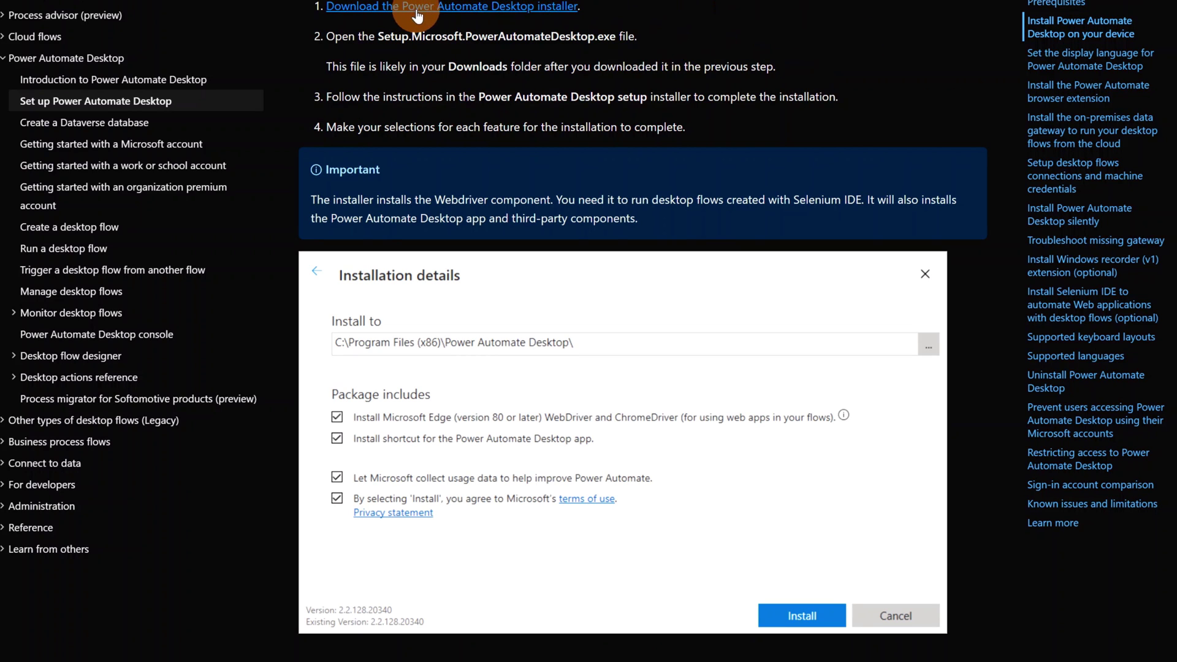
left_click(518, 9)
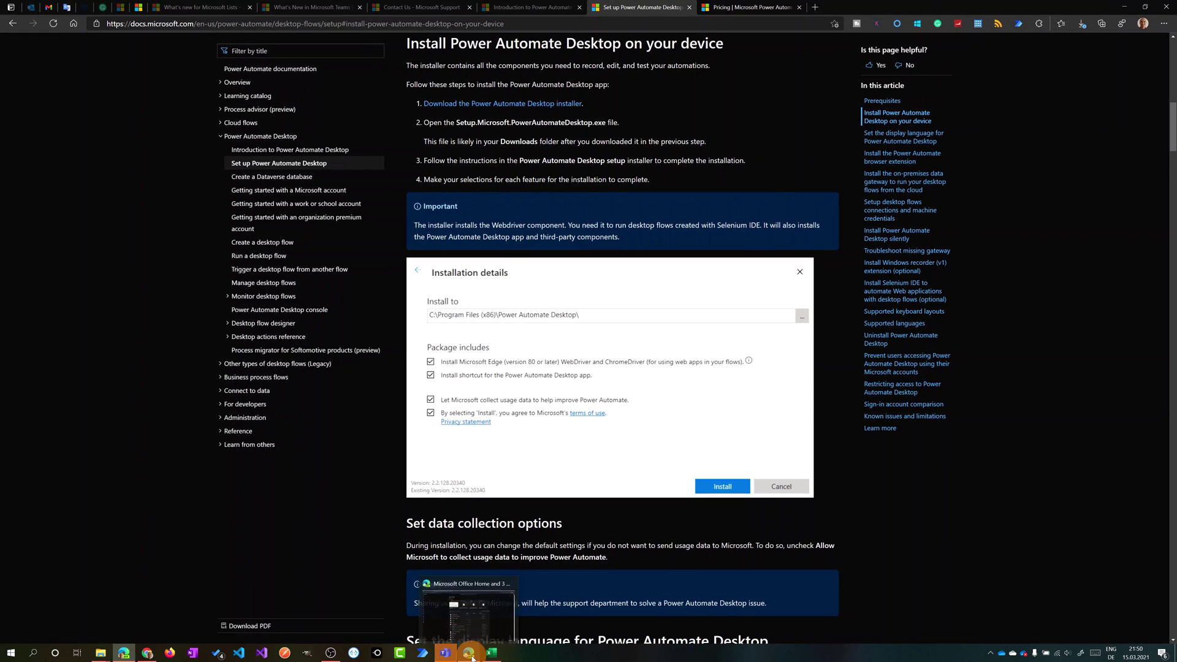
Switch to the Office 365 window and expand the Install menu on My flows.
left_click(469, 653)
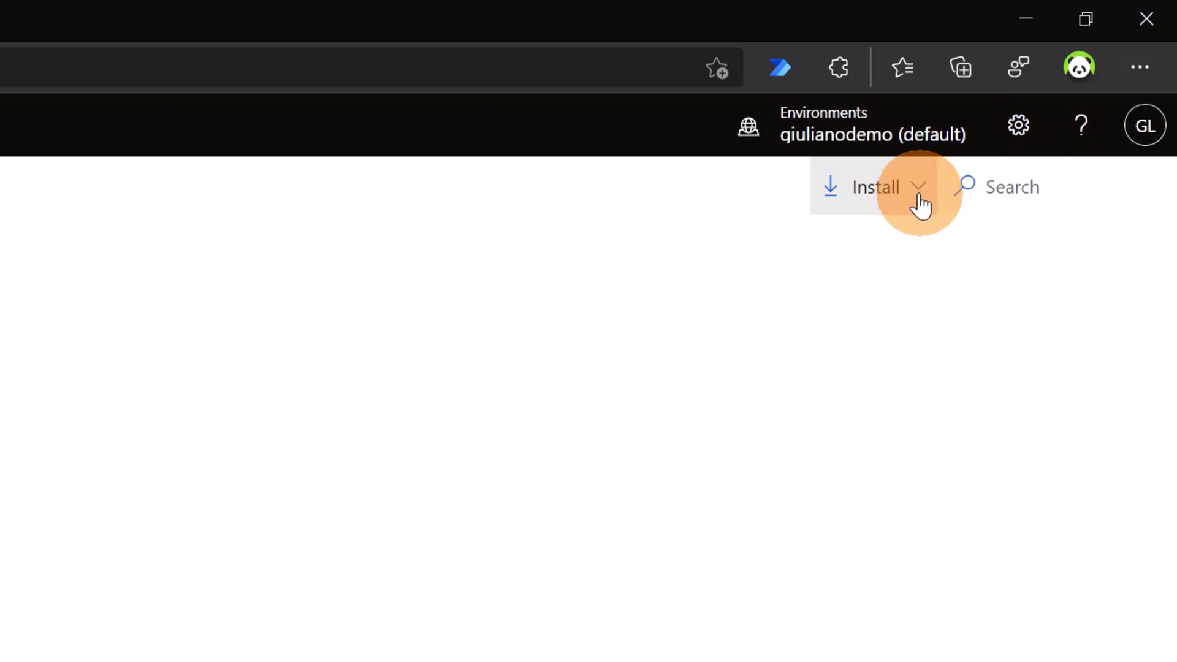
left_click(929, 201)
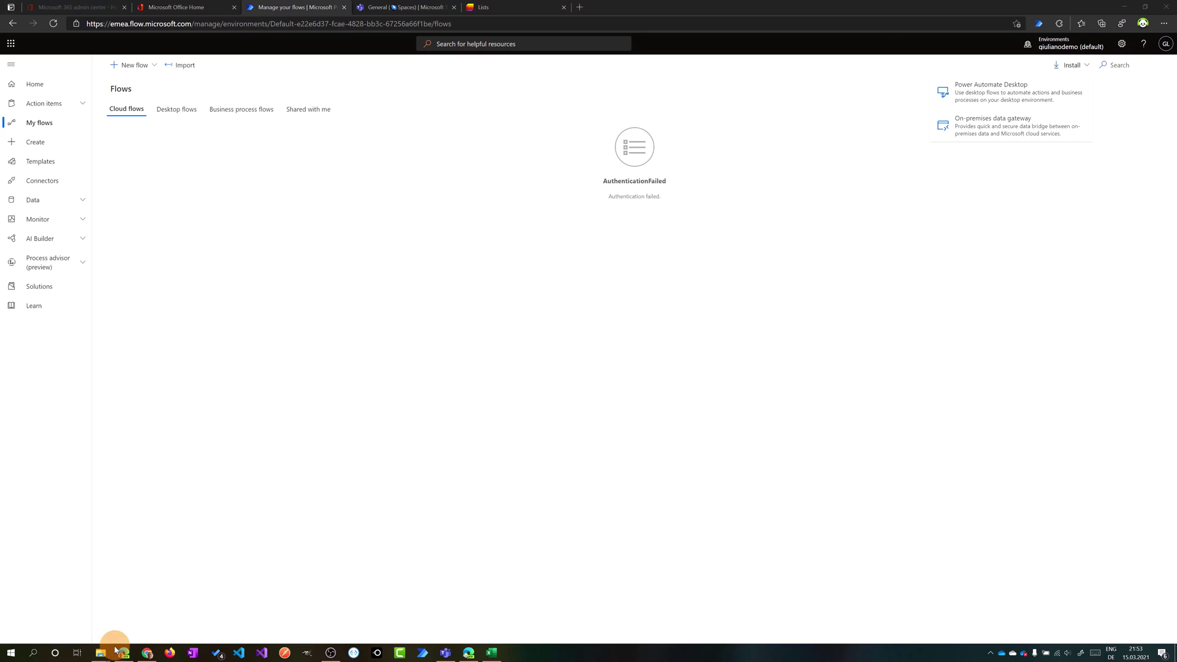
Switch back to the browser window showing the installation documentation.
left_click(112, 653)
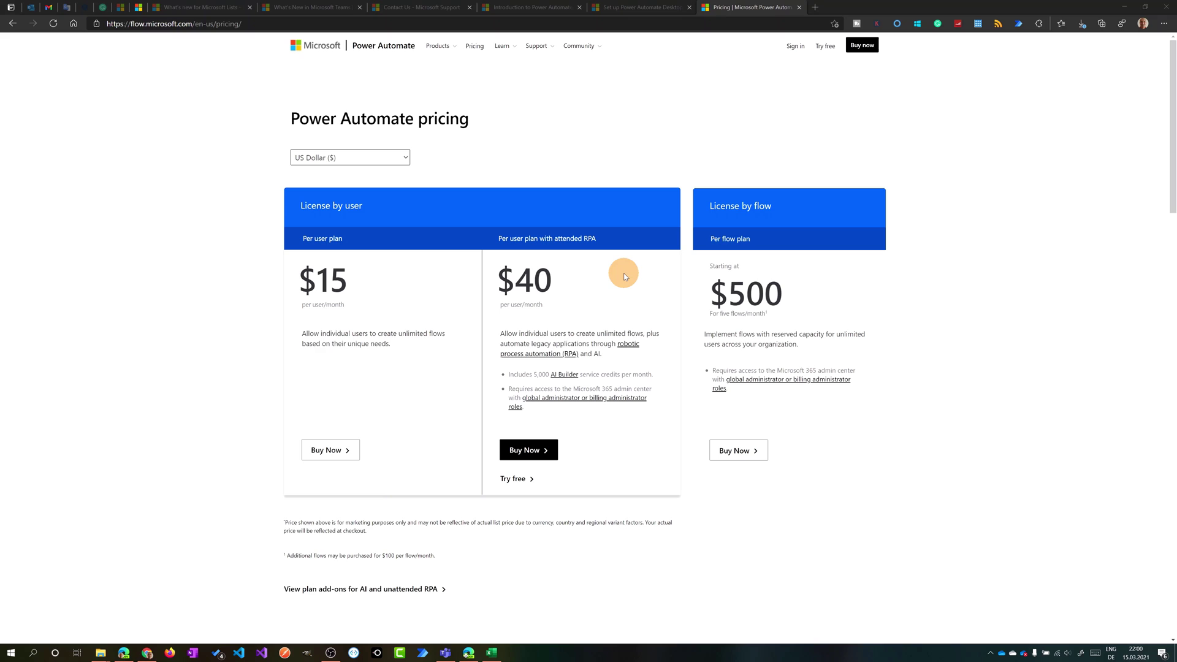
Launch Power Automate Desktop from Windows search.
key("super")
type("power au")
key("Return")
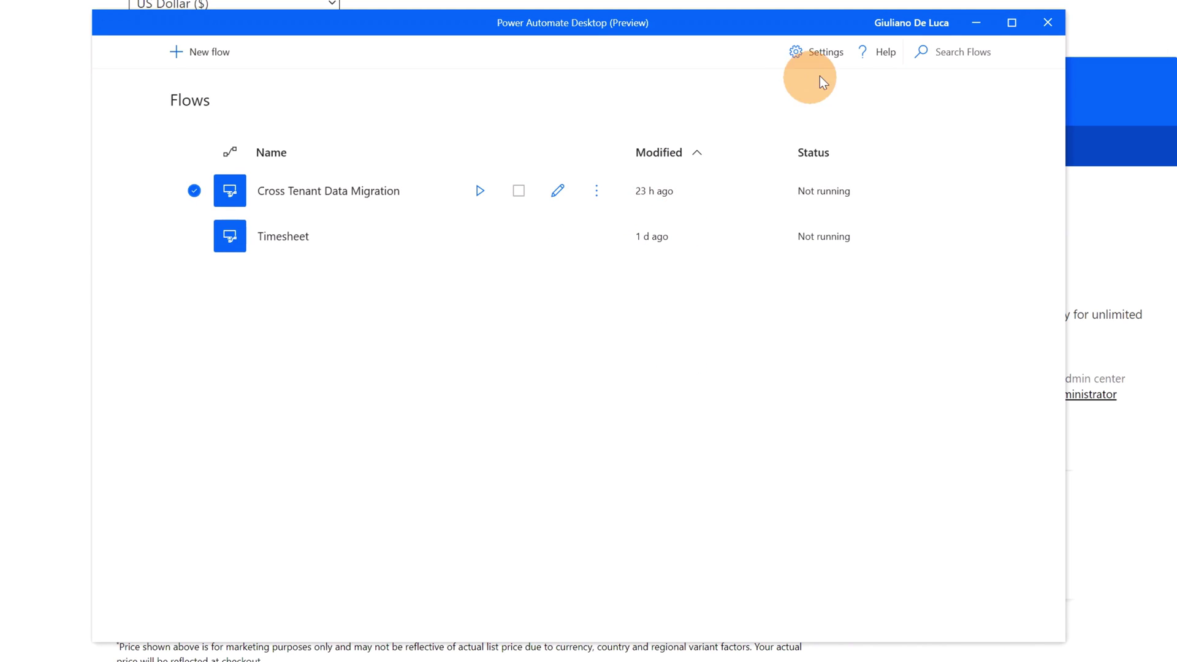
Review and cancel the Settings dialog, then start a new desktop flow.
left_click(822, 44)
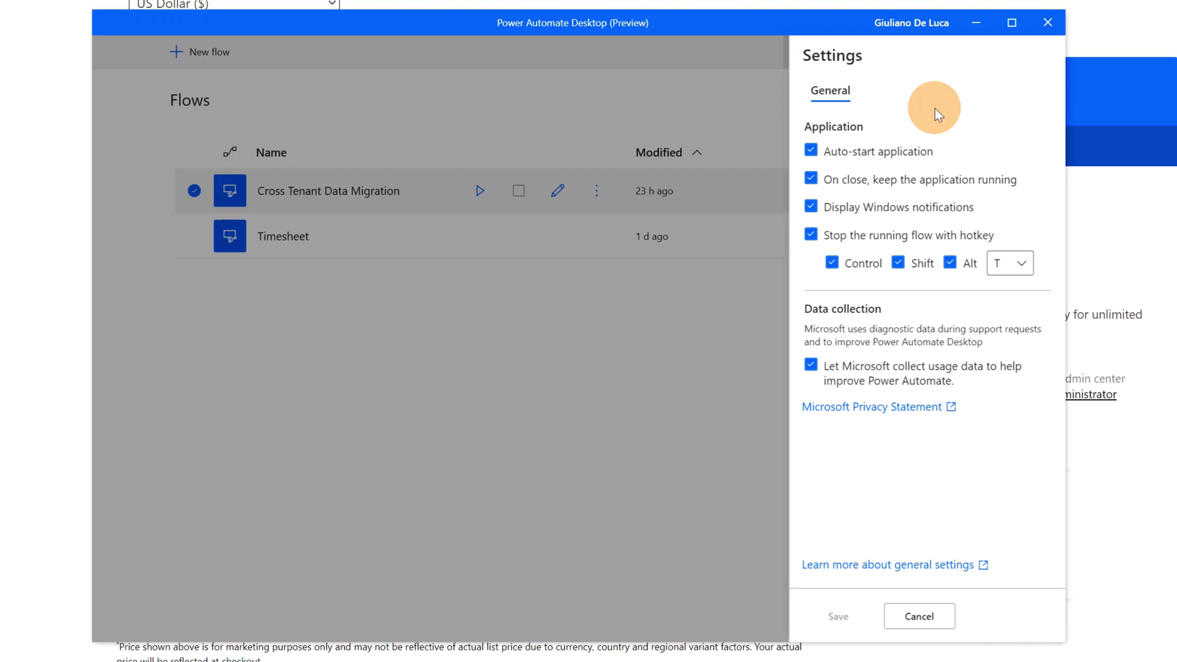
left_click(919, 616)
left_click(201, 60)
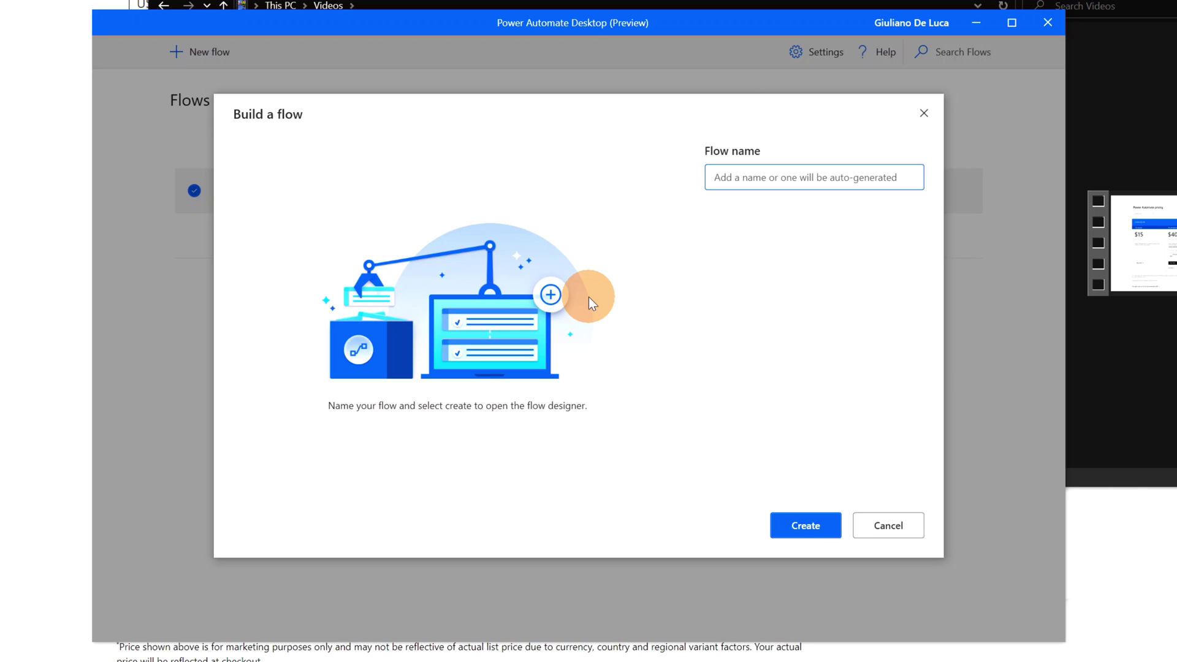
type("Times")
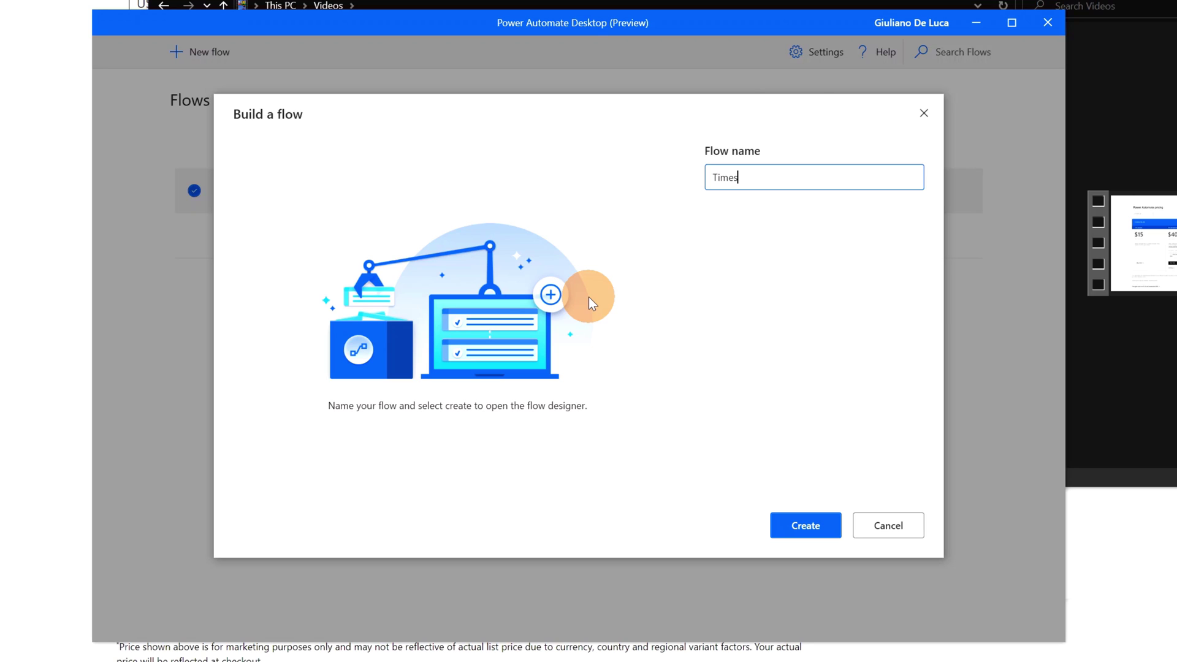
type("heet Process")
Create the 'Timesheet Process' flow and open it in the designer.
key("Return")
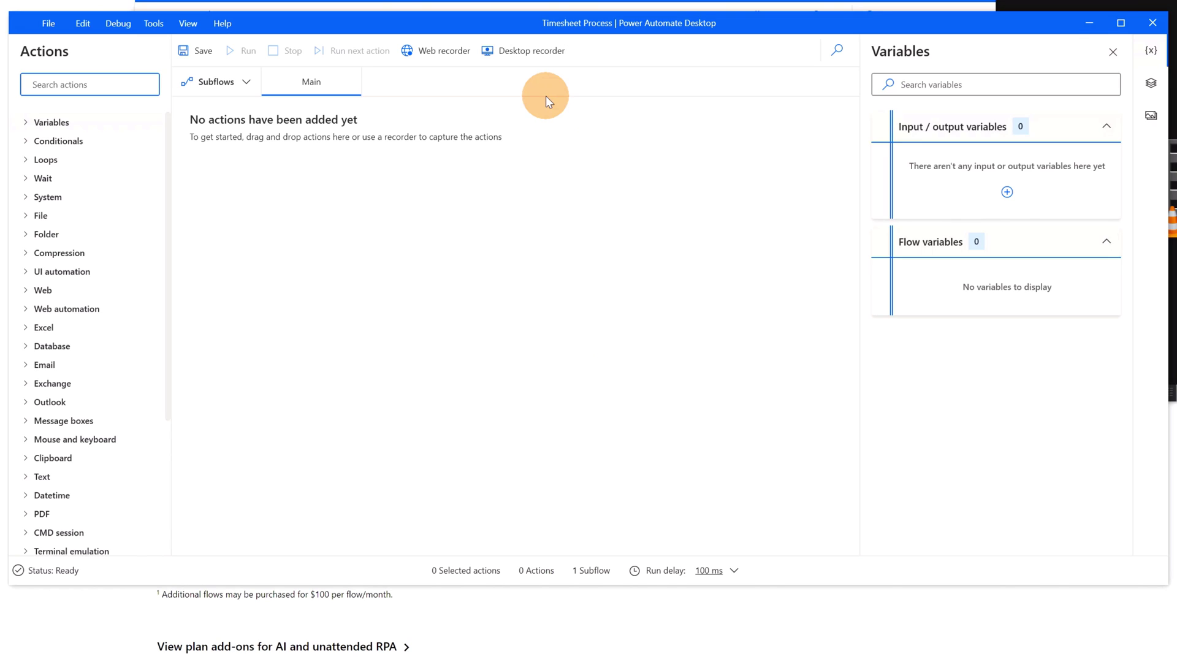
left_click(541, 126)
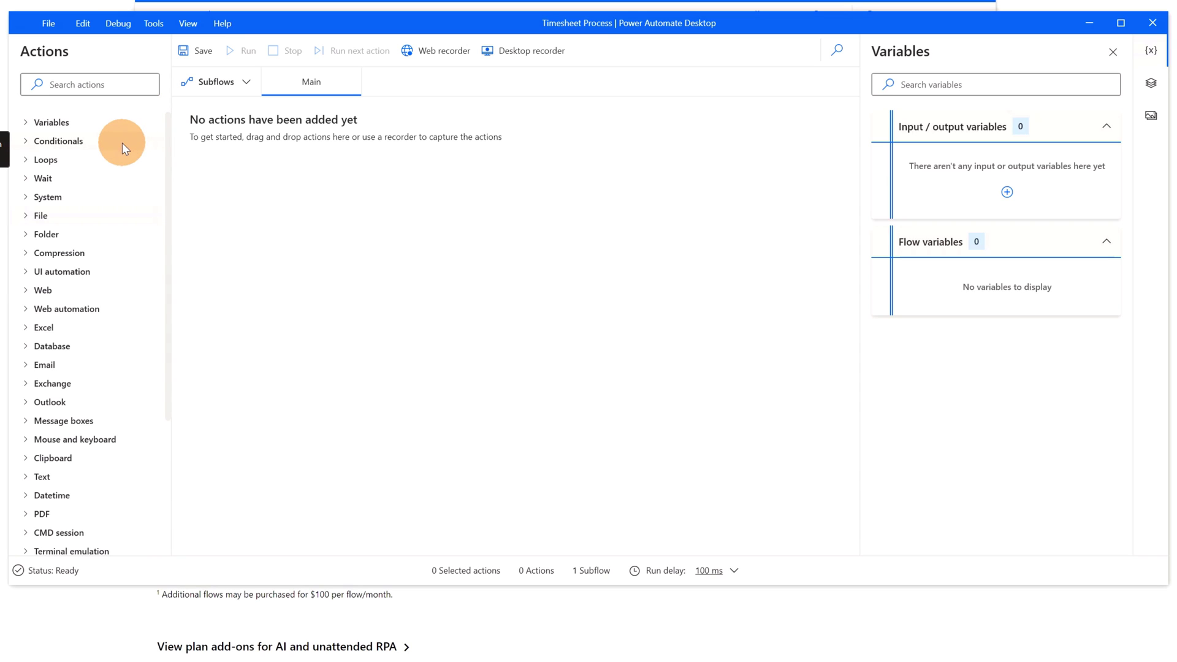
left_click(27, 217)
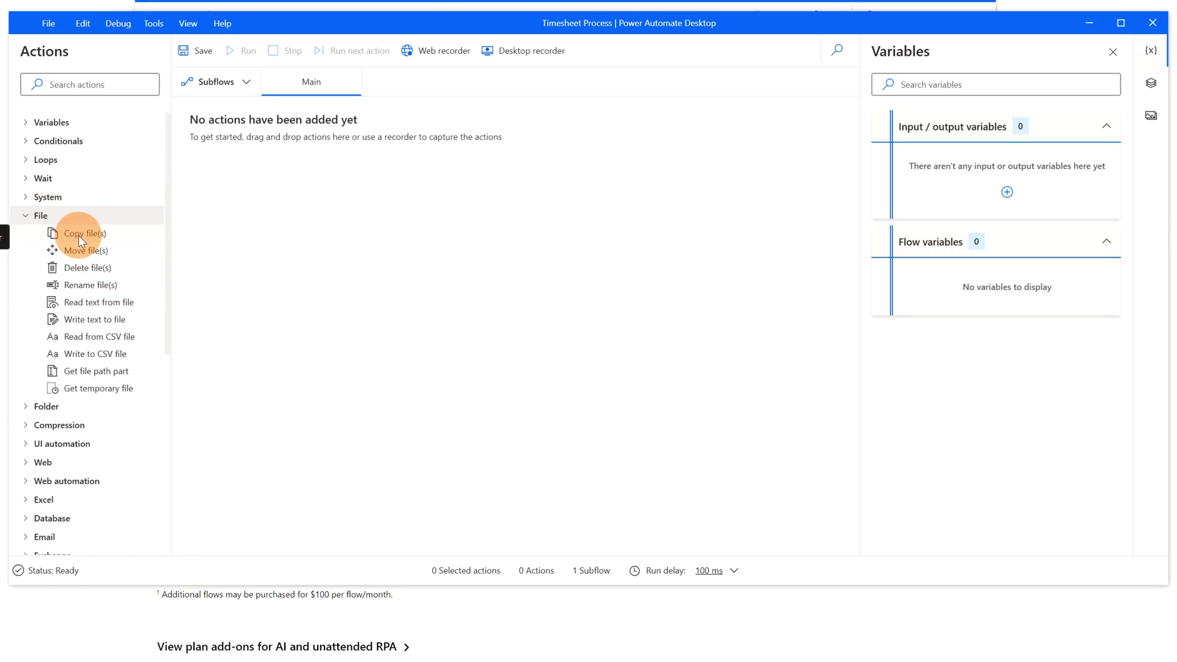
left_click_drag(86, 238, 332, 203)
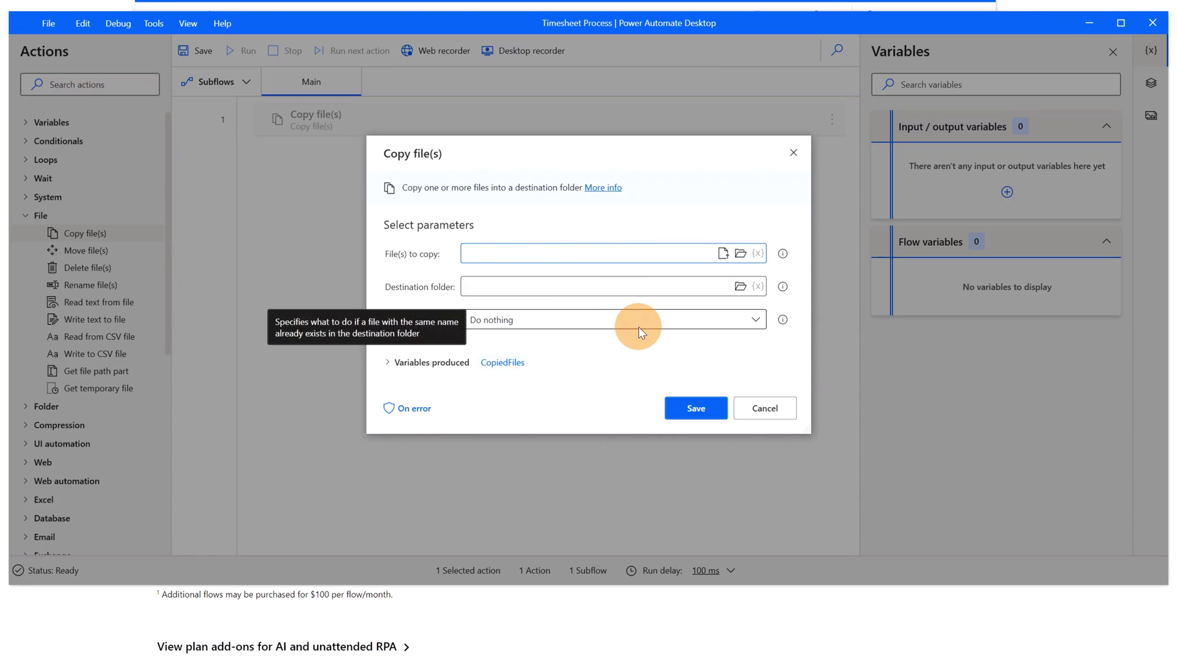
left_click(390, 362)
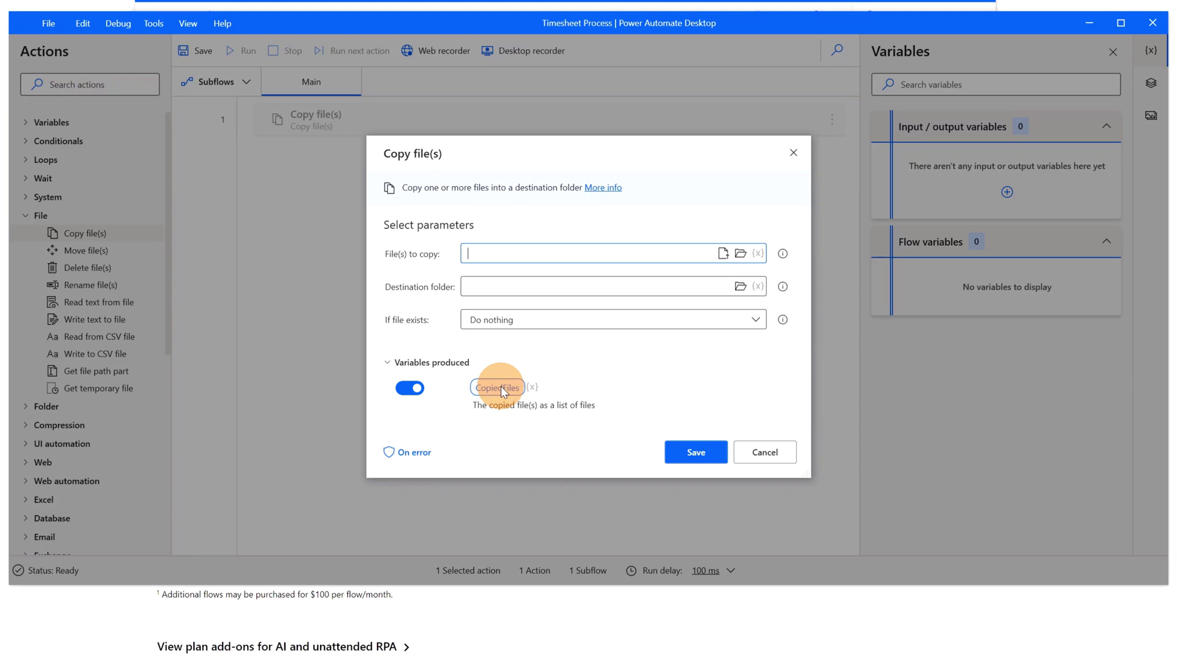
left_click(786, 455)
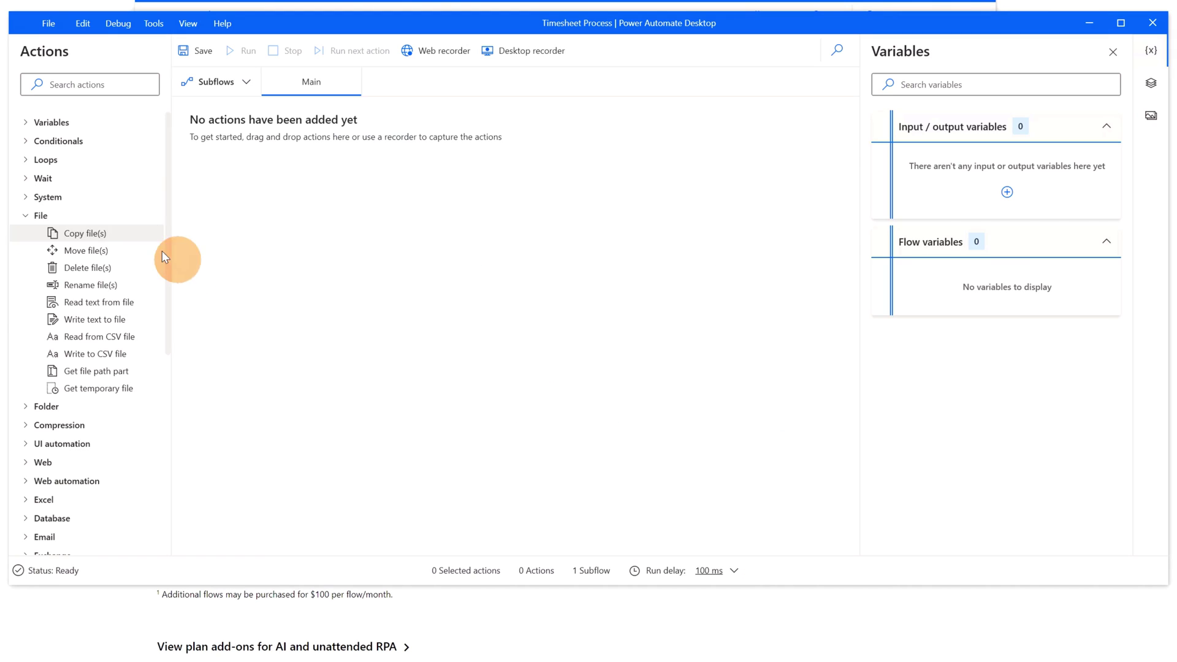
Browse the Database, Excel and UI automation action groups in the Actions pane.
left_click(29, 214)
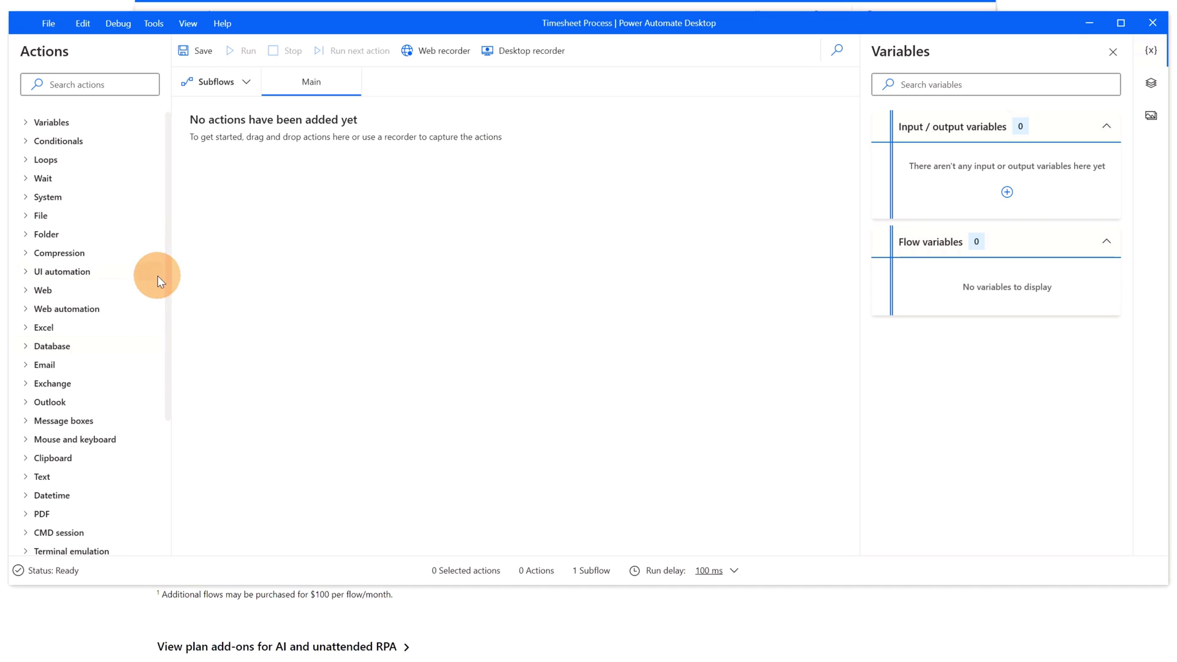
left_click(23, 346)
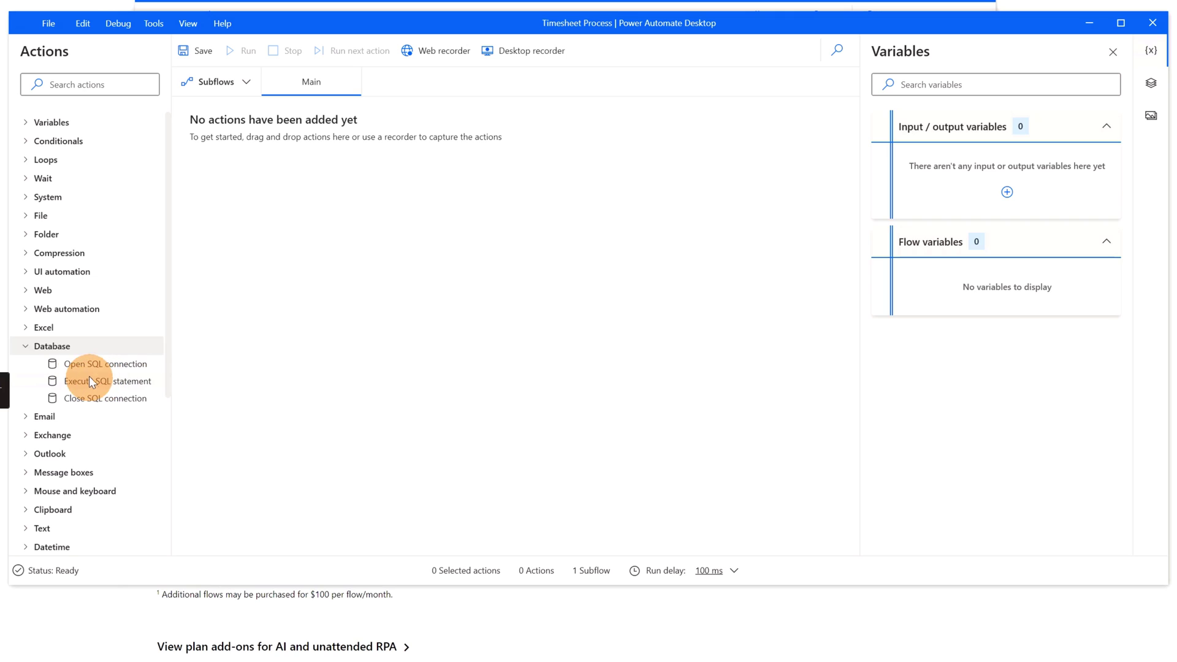
left_click(25, 328)
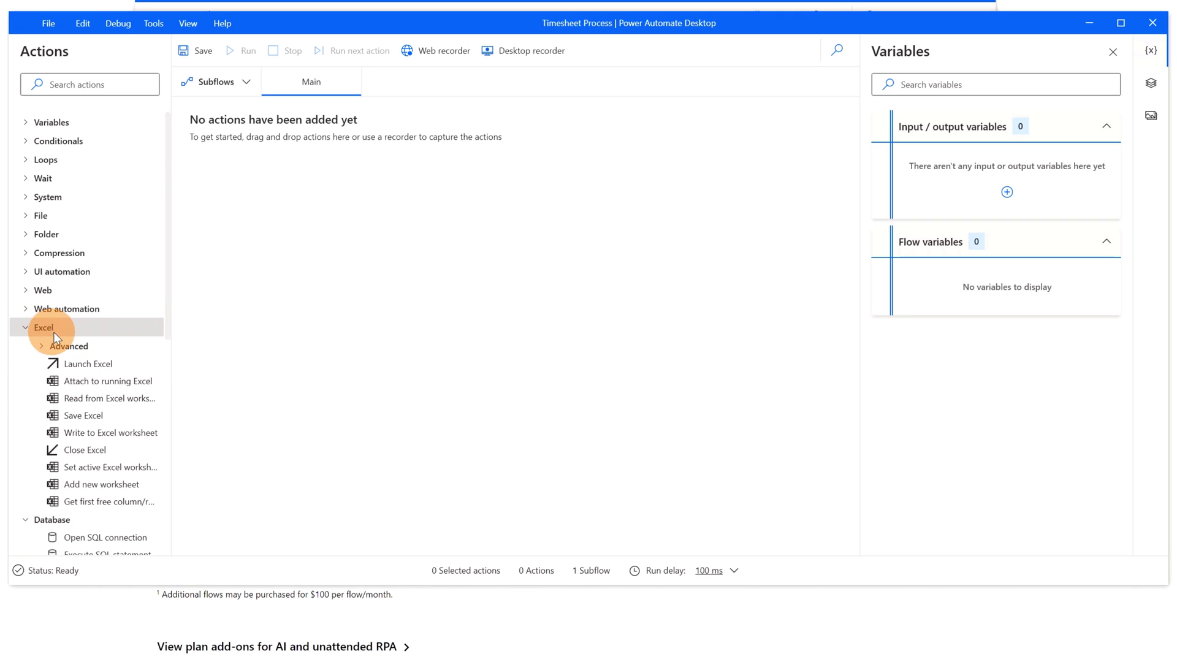
left_click(25, 271)
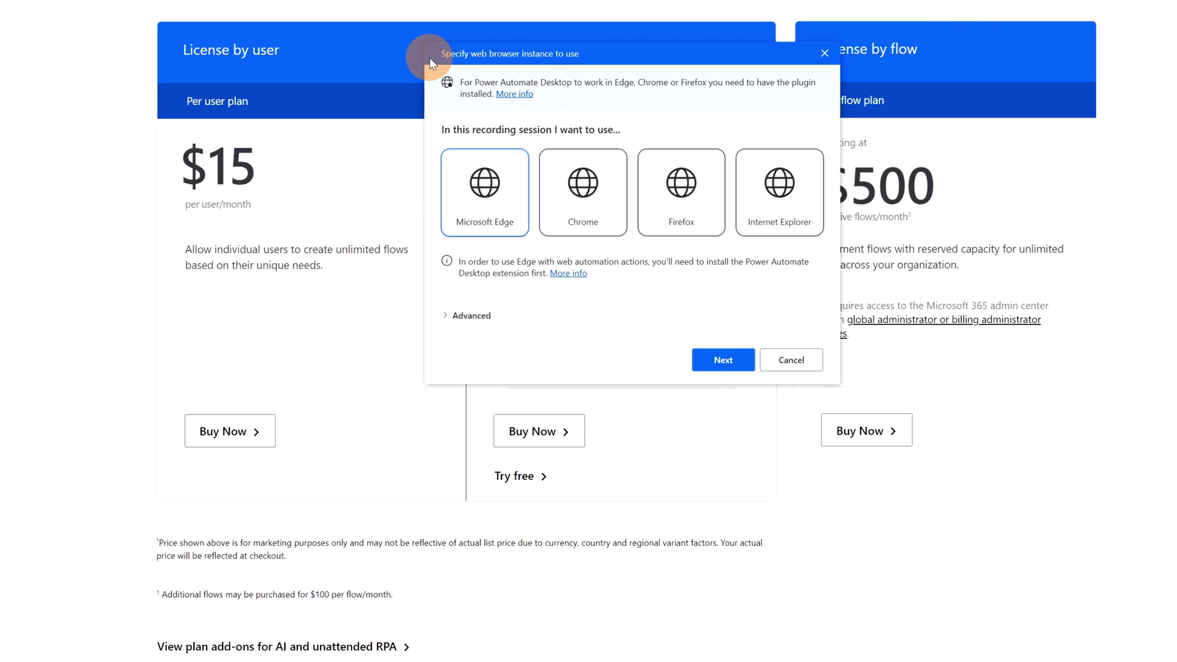
Choose Chrome for the recording session and dismiss the translation popup in the launched window.
left_click(577, 190)
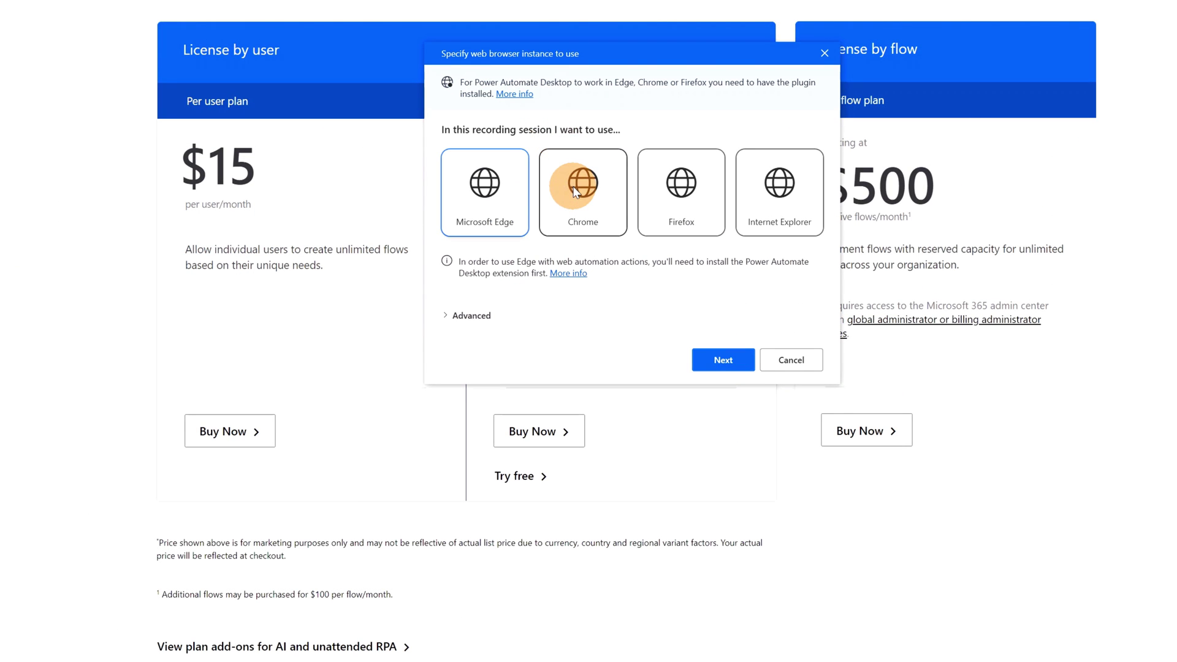
left_click(723, 359)
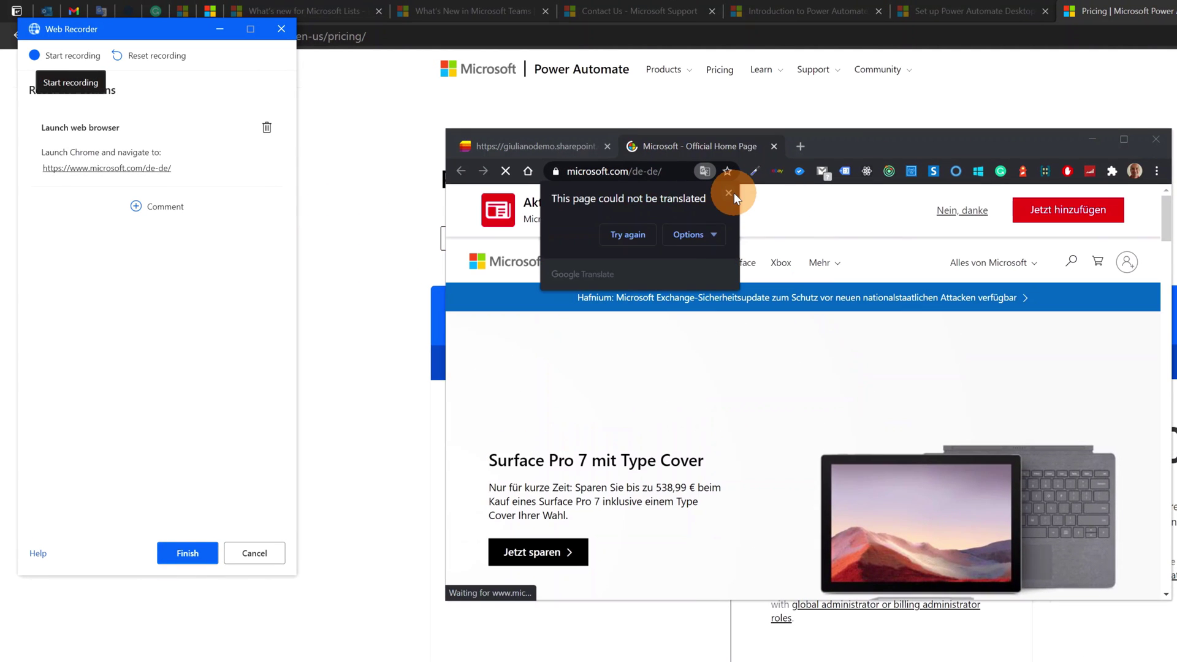
left_click(729, 193)
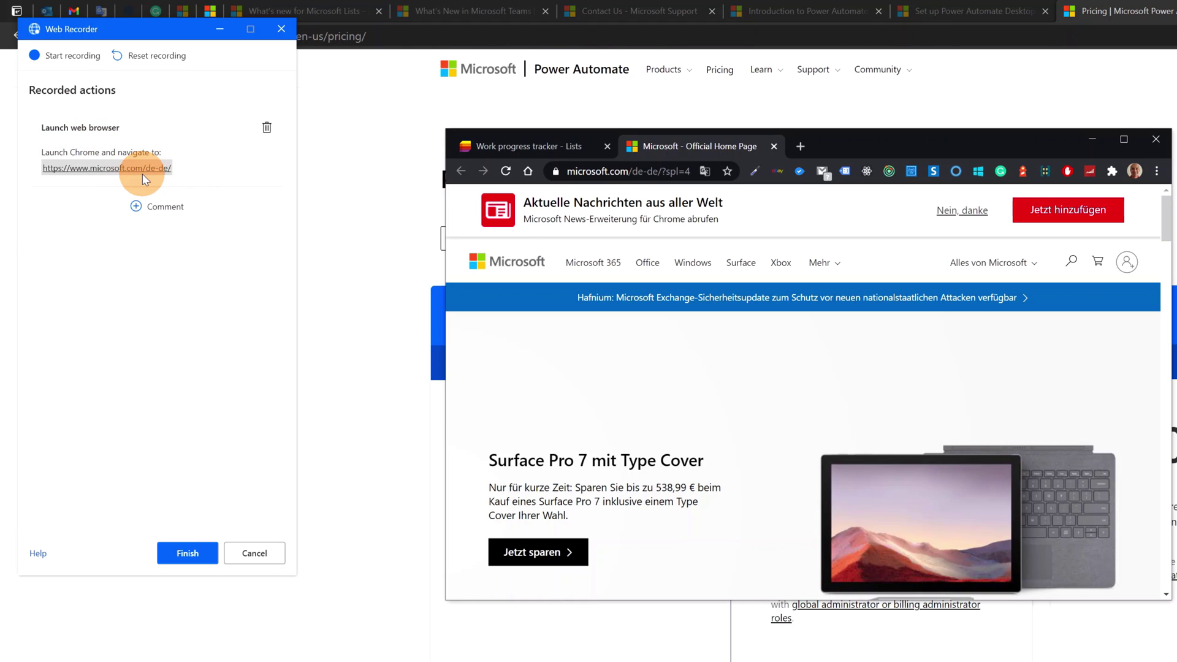
Navigate the recorder's Chrome window to the Work progress tracker AllItems.aspx list.
left_click(625, 171)
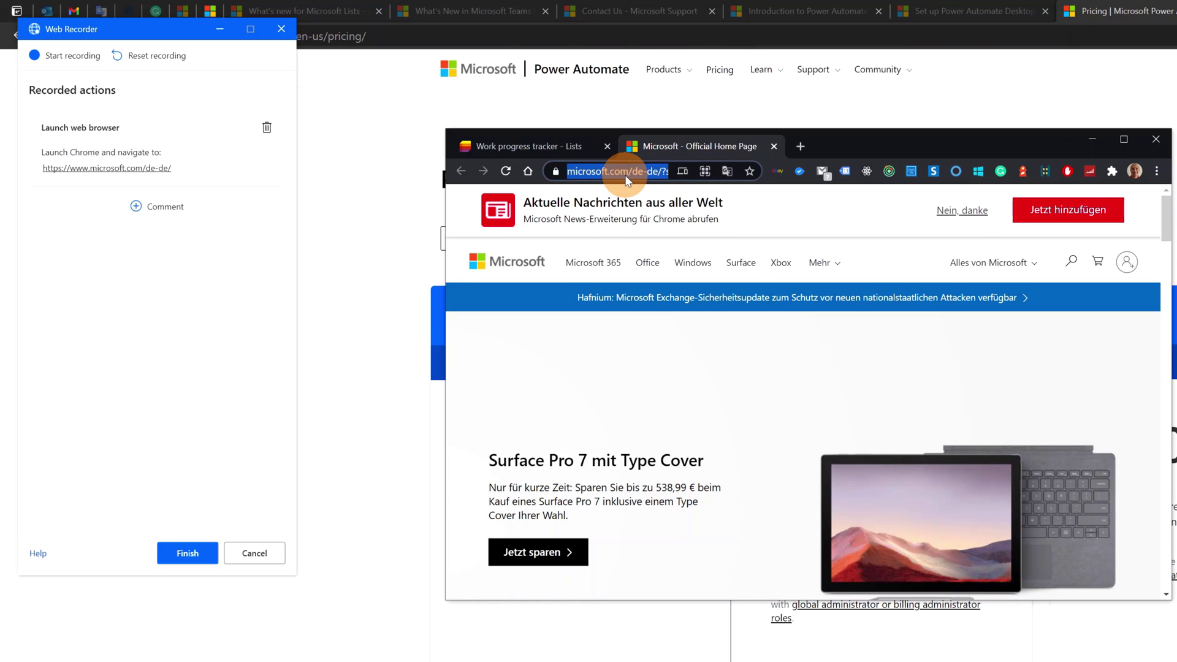
key("ctrl+v")
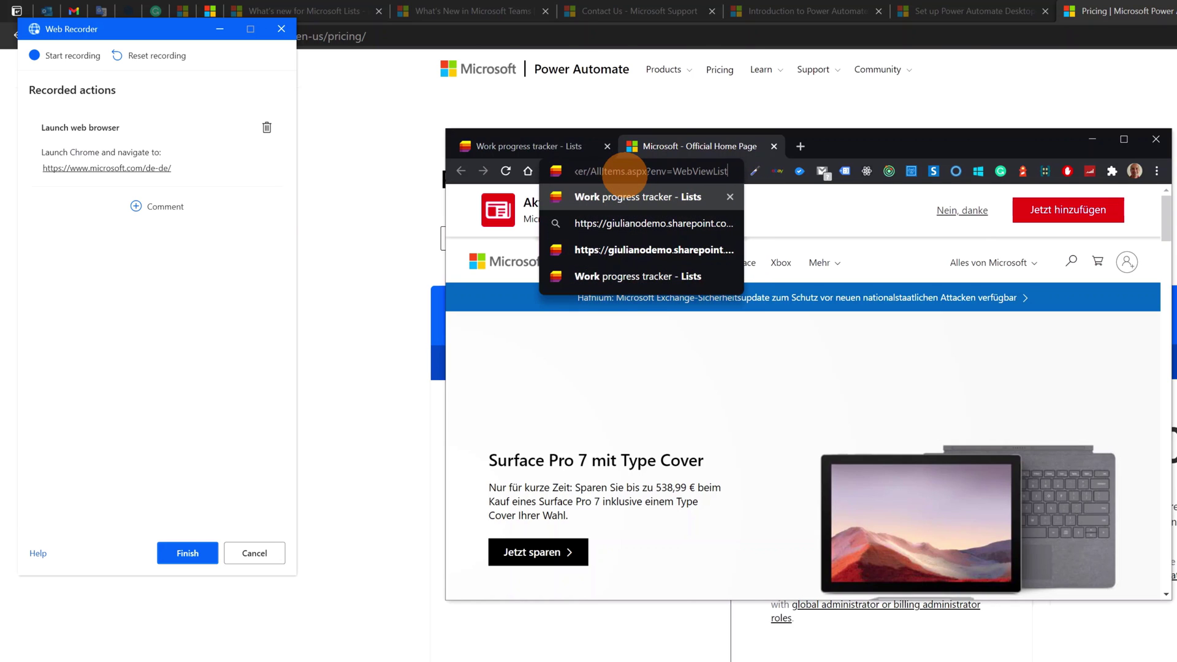
key("Return")
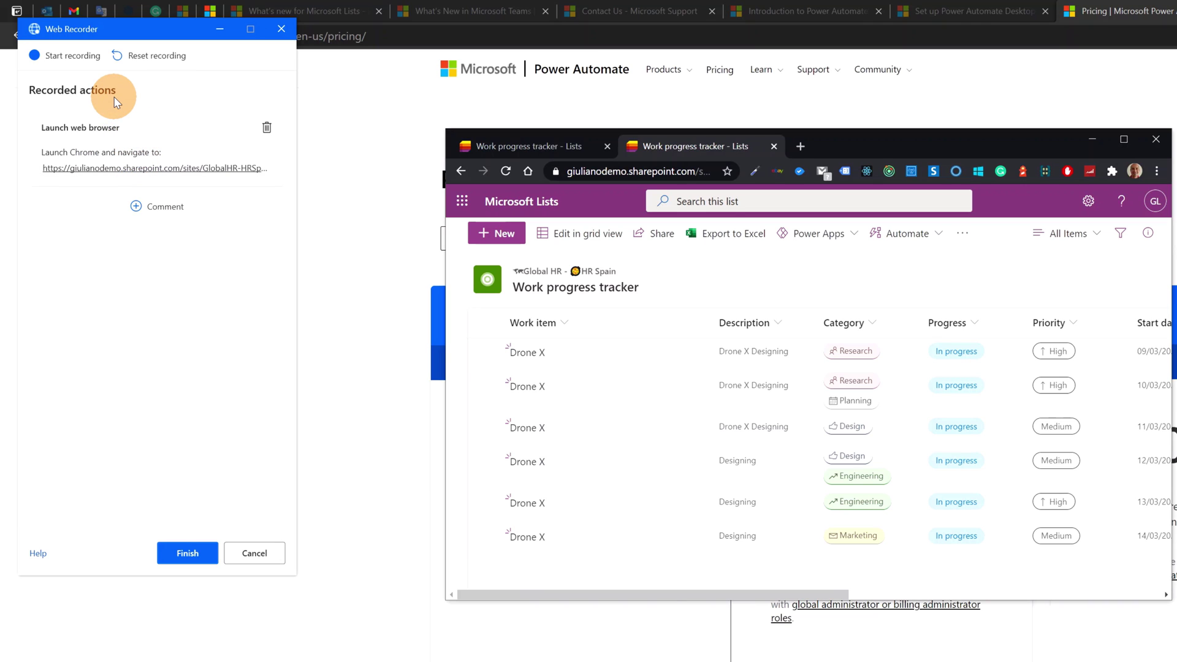
Start the web recorder capturing and add a new item to the Work progress tracker list.
left_click(58, 56)
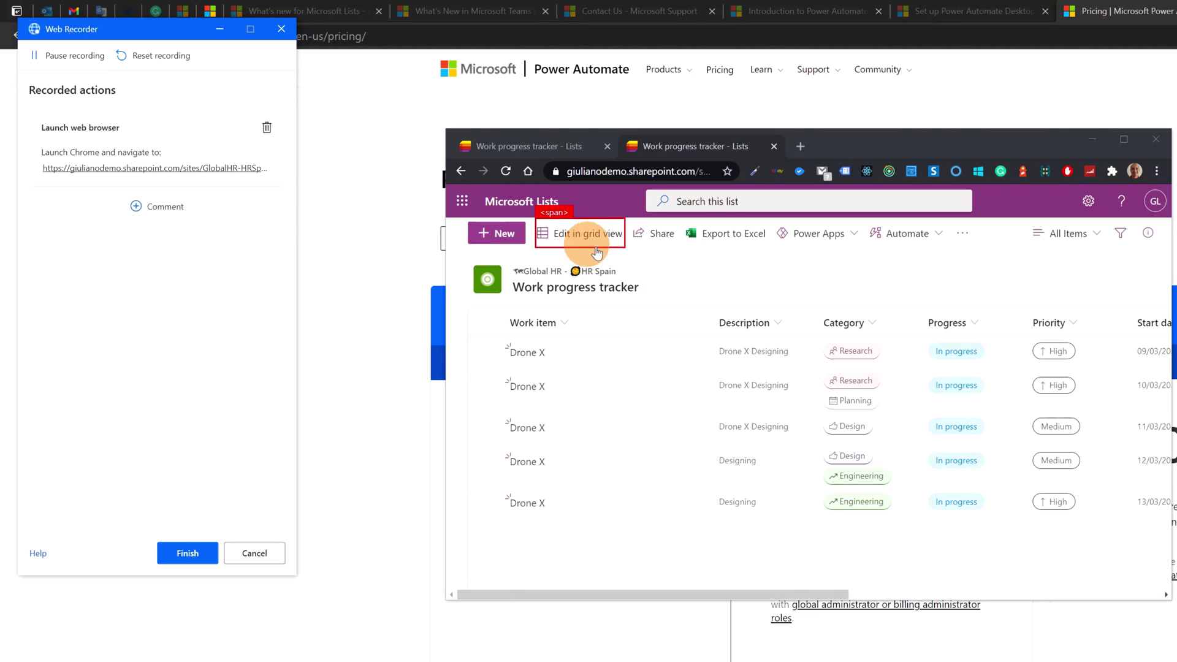
mouse_move(564, 323)
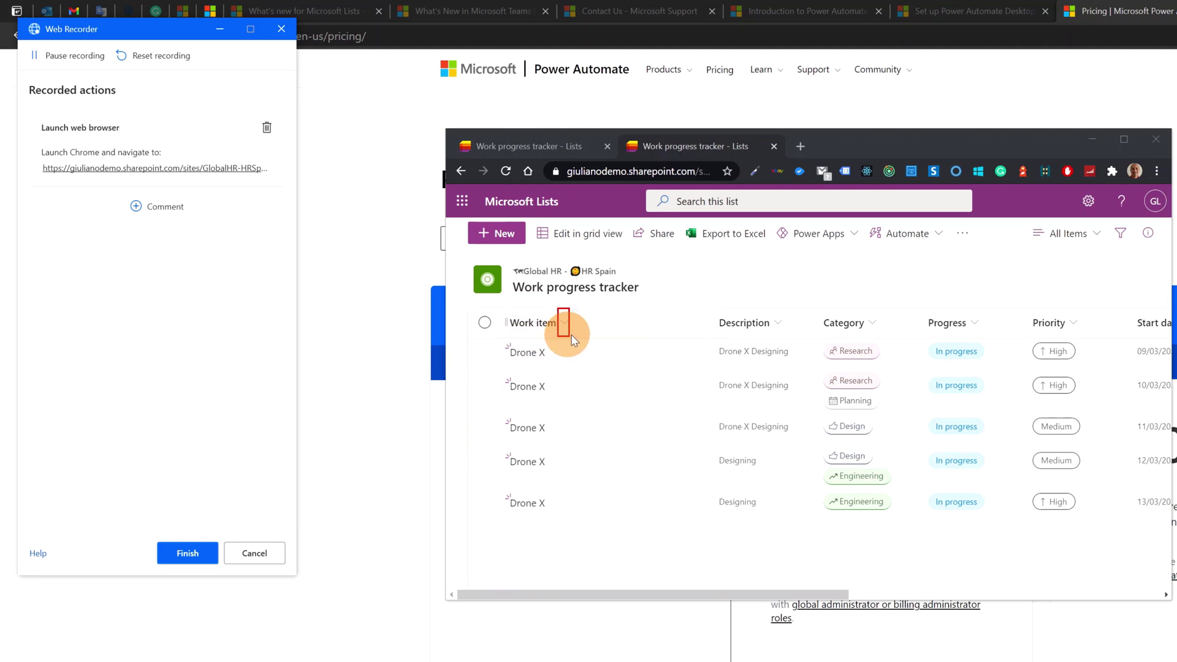
left_click(590, 322)
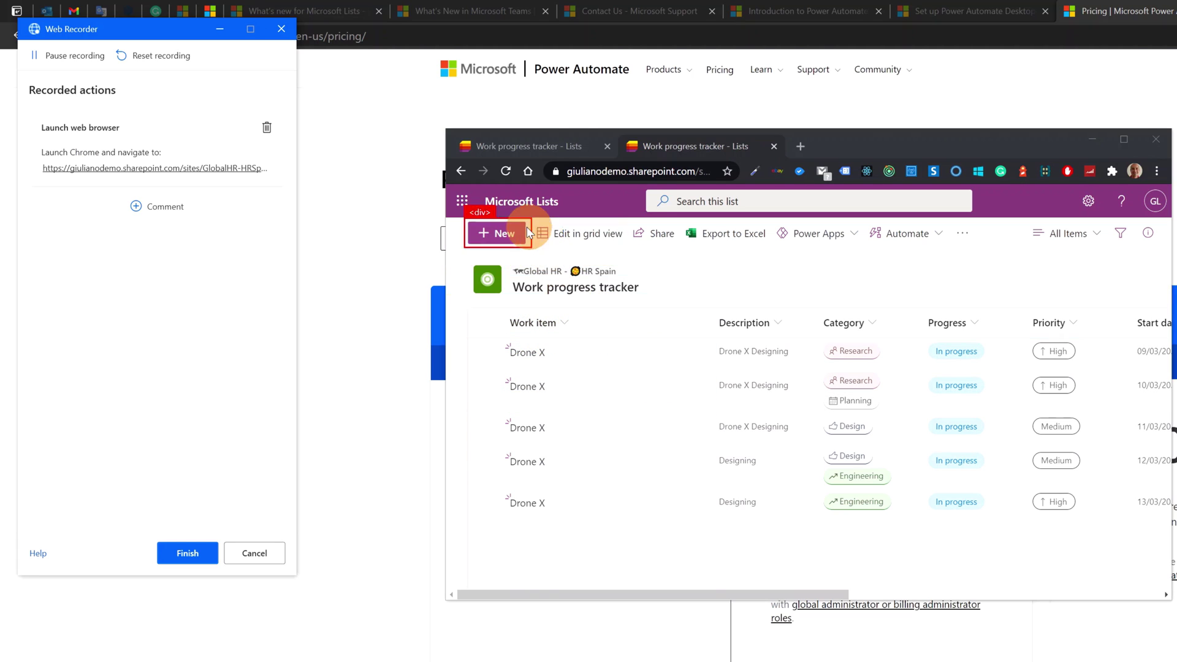
left_click(495, 234)
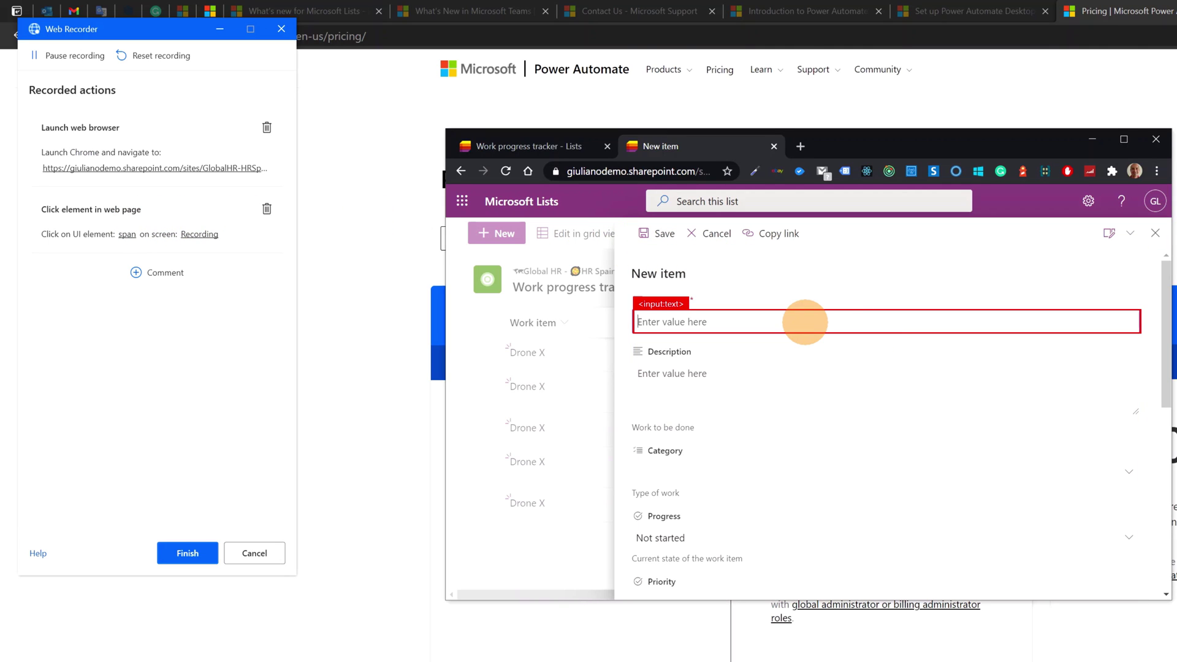
type("Project Drone X")
Enter Project Drone X with its description, category Design and progress In progress.
key("Tab")
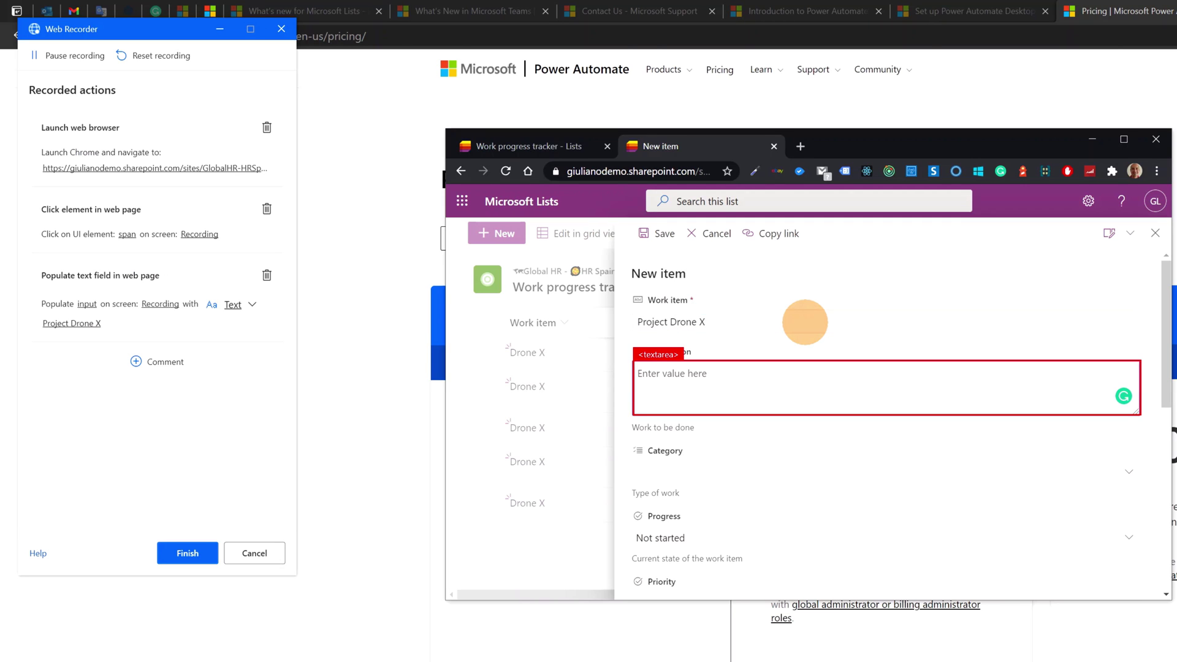
type("Implementing a new drone")
left_click(1131, 472)
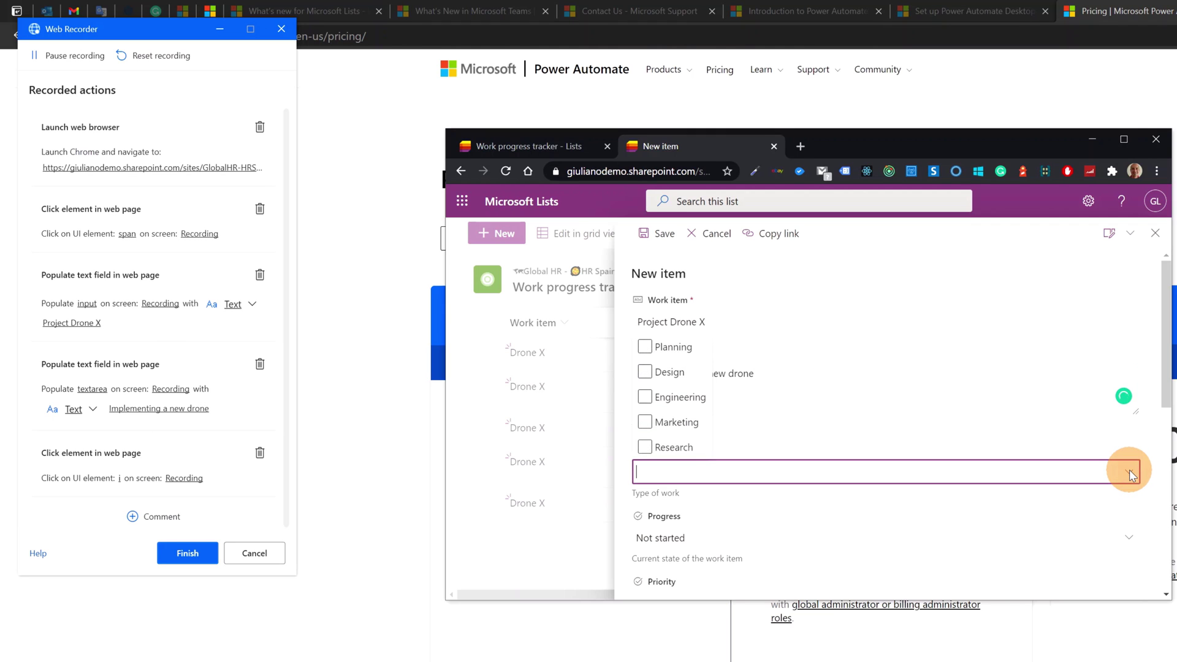
left_click(646, 372)
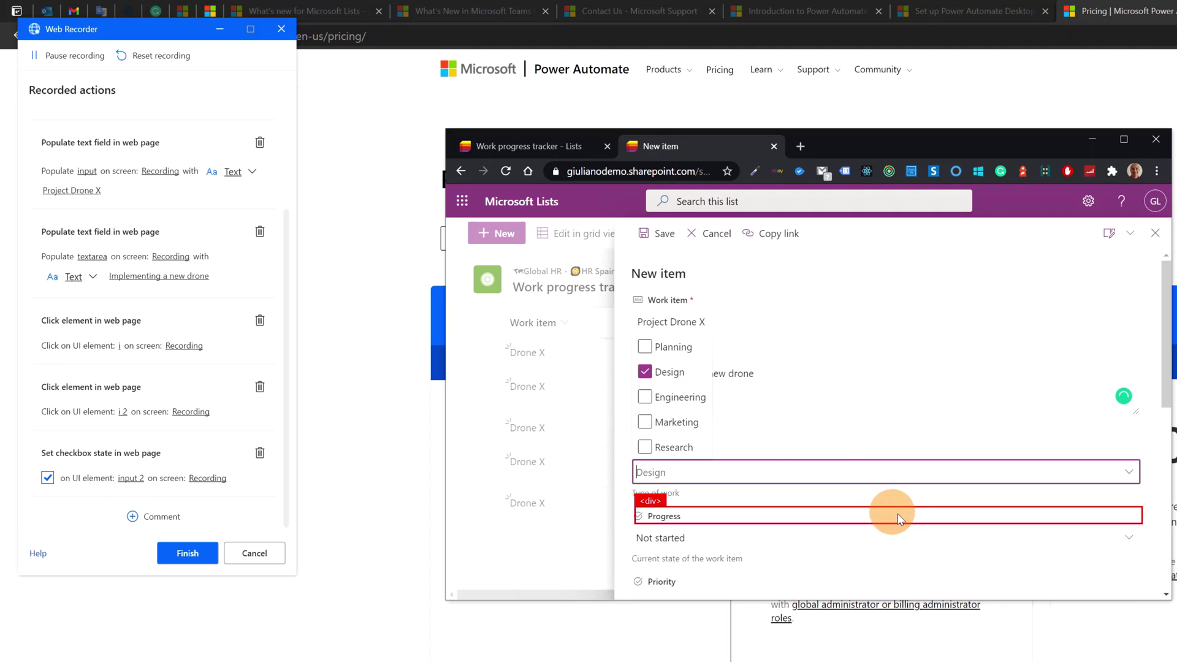
left_click(1129, 537)
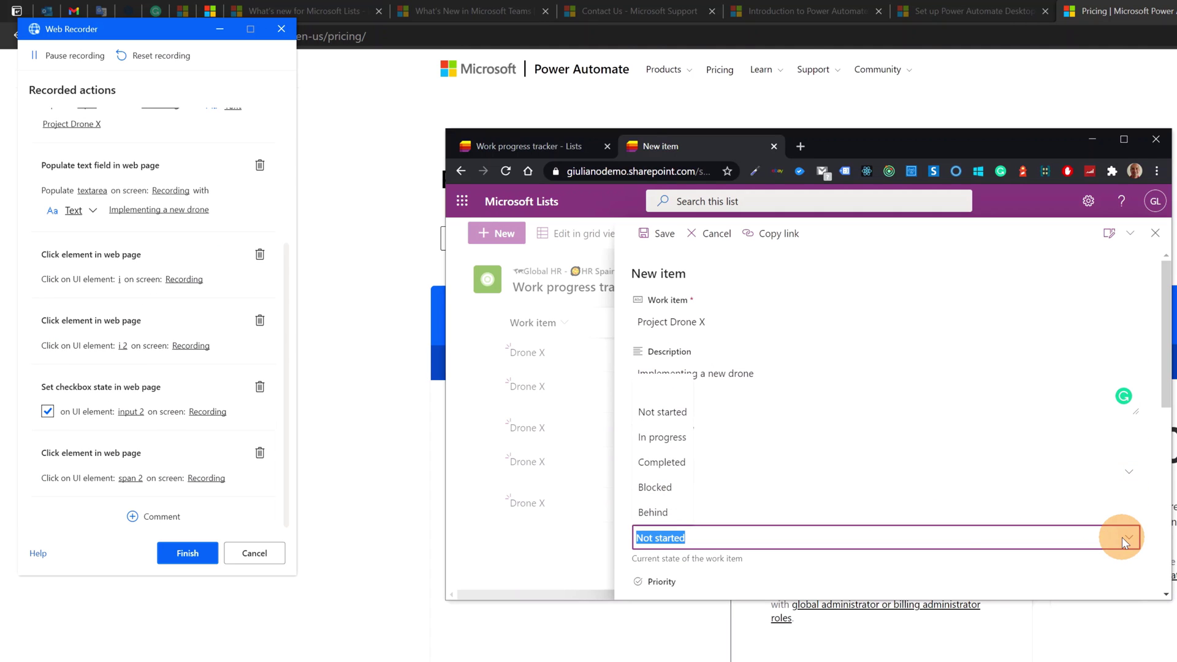
left_click(662, 437)
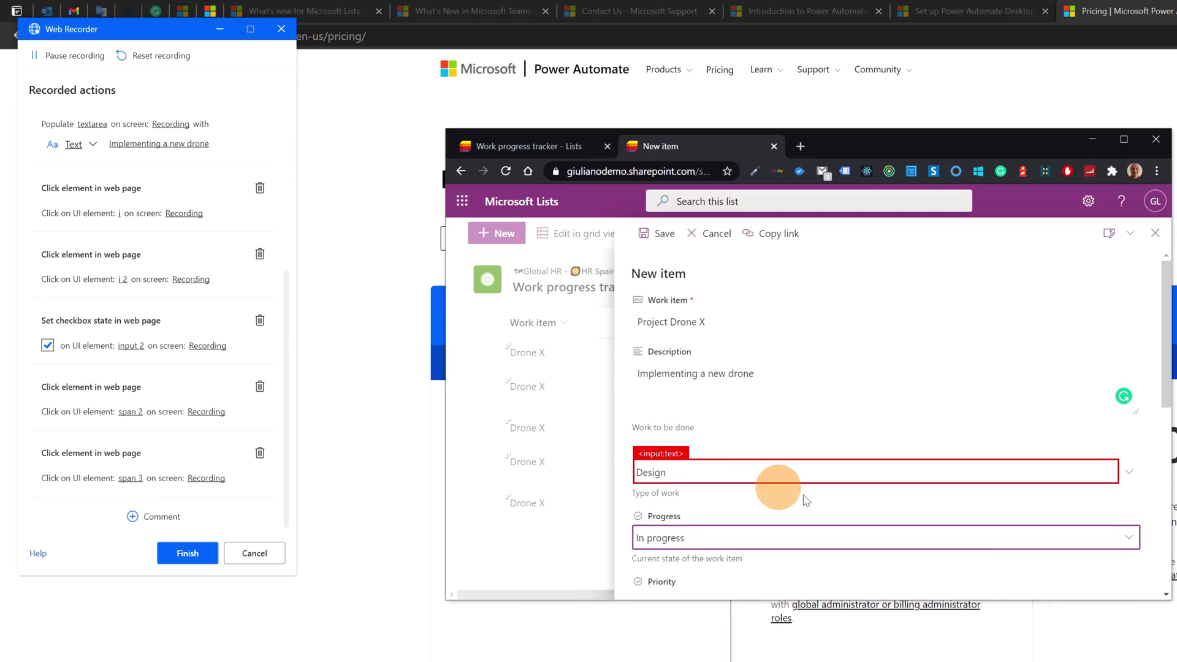
scroll(837, 503, "down", 3)
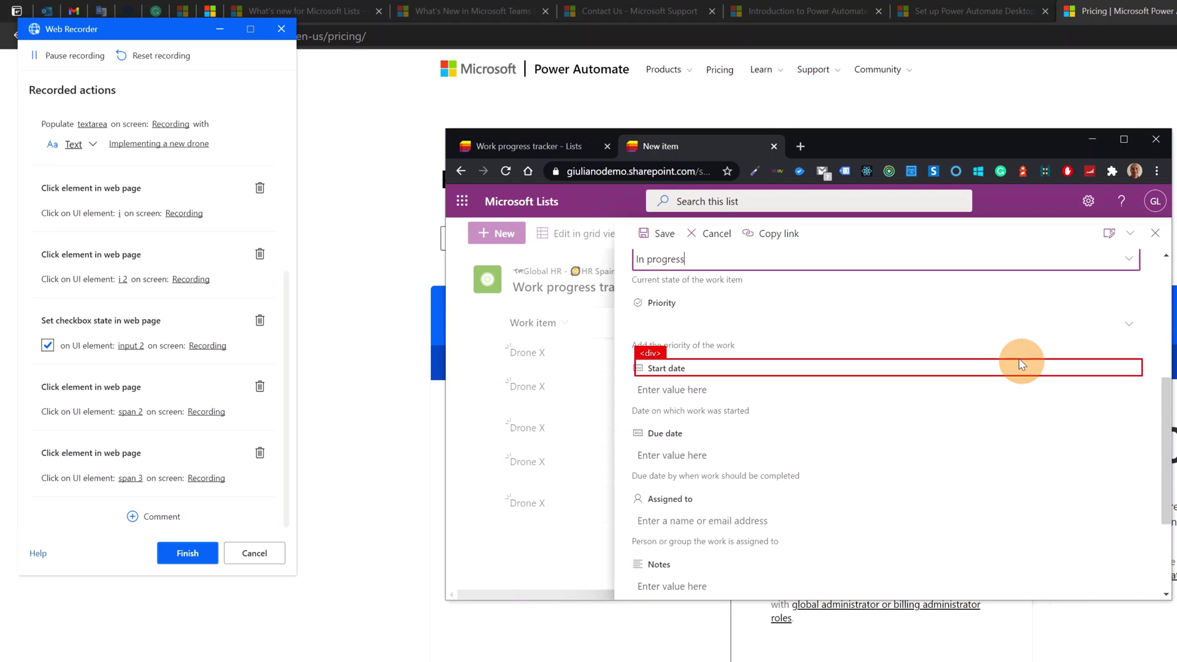
Enter start date 14.03.2021 08:00 and due date 14.03.2021 17:00.
left_click(860, 390)
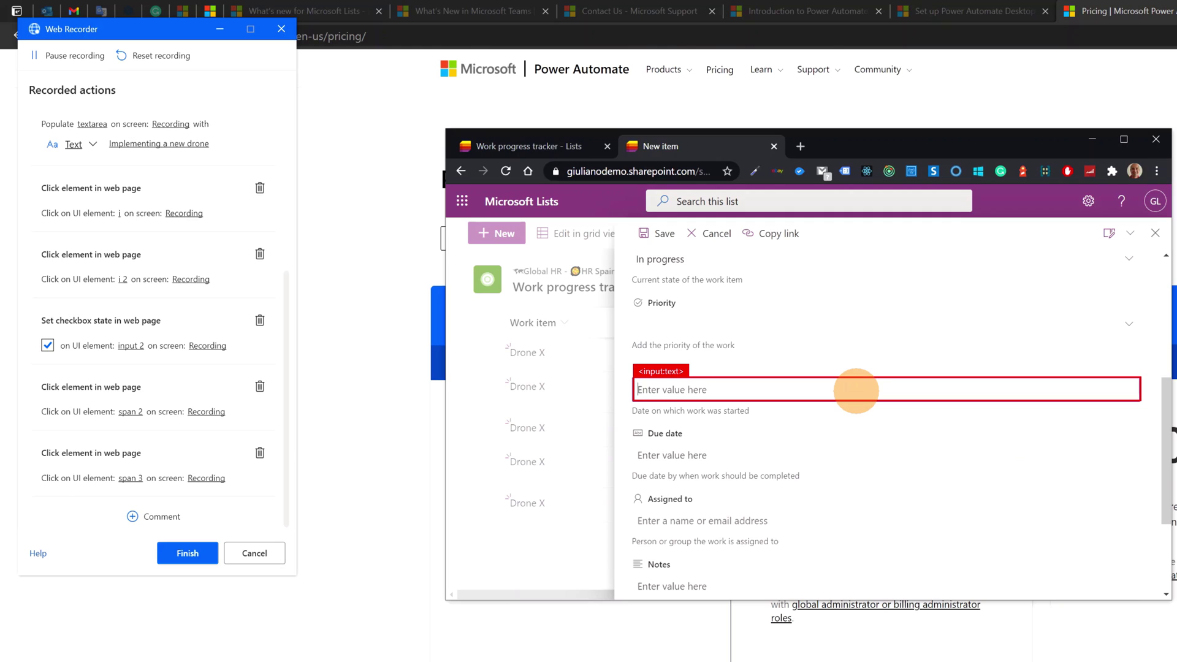
type("14.03.2021 08:00")
left_click(699, 455)
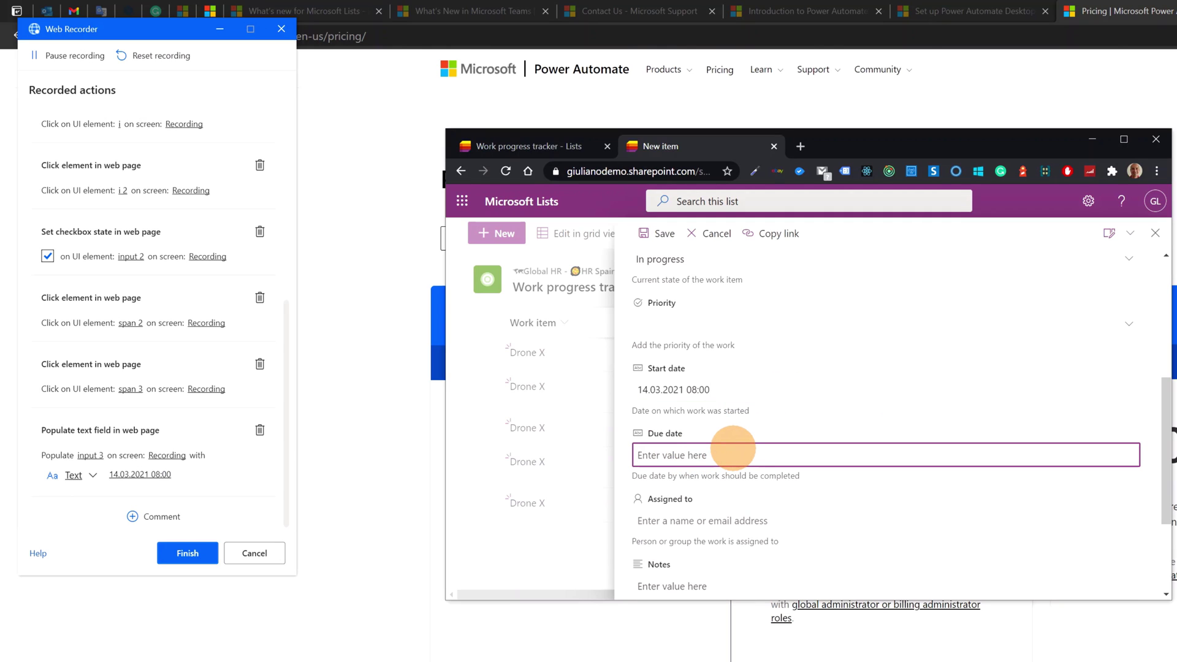
type("14.03.2021 17:00")
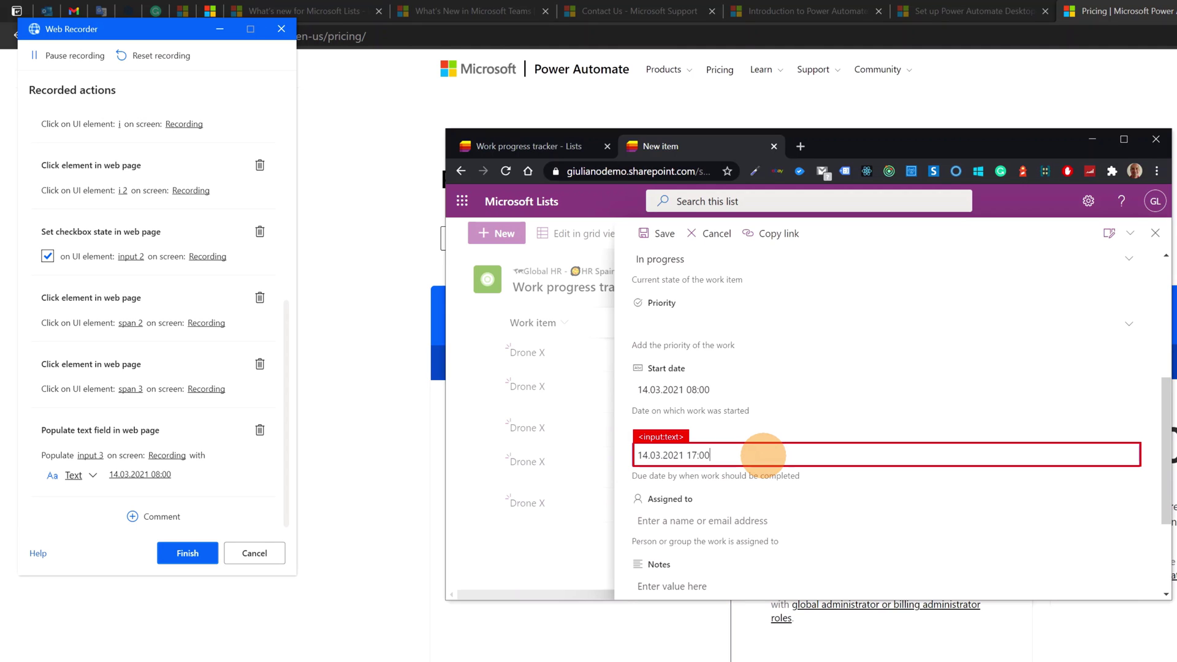
scroll(763, 502, "down", 3)
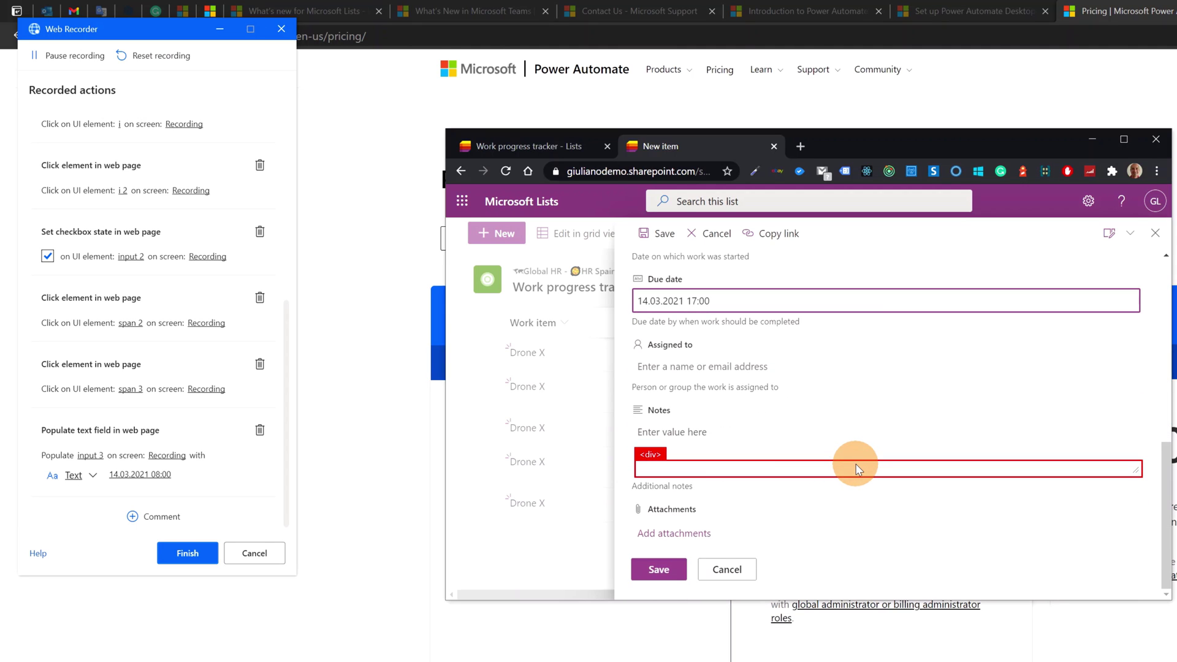
Save the new Project Drone X item to the list.
left_click(659, 571)
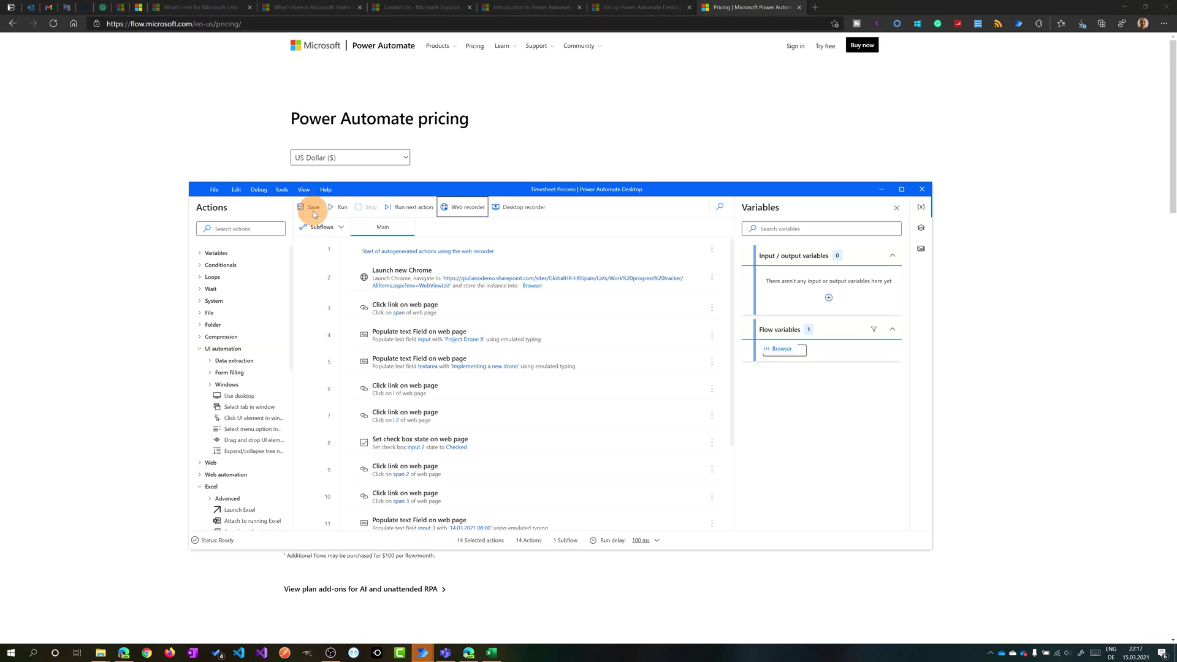
Save the Timesheet Process flow and run it to add another Project Drone X item.
left_click(314, 208)
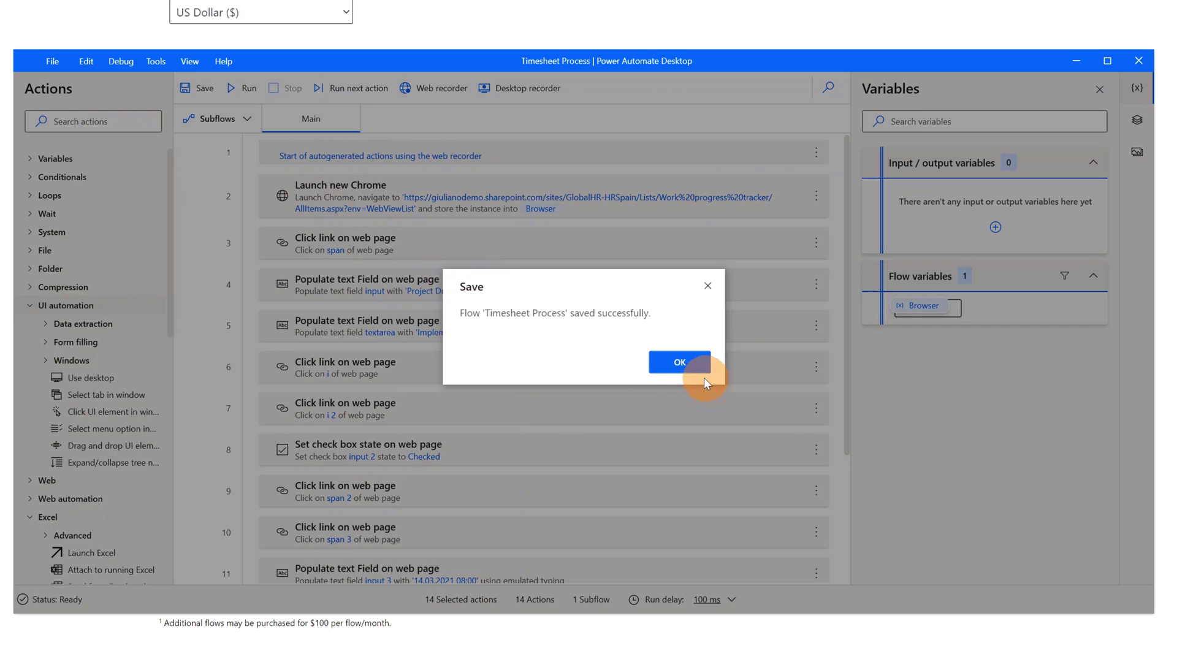
left_click(683, 366)
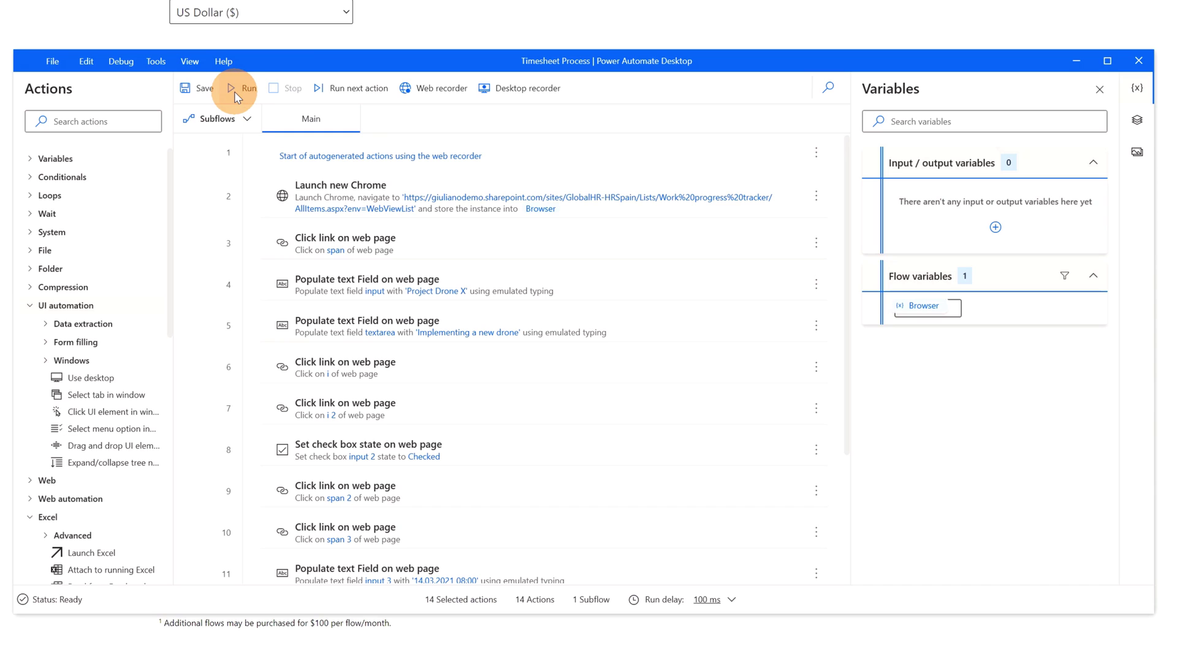
left_click(238, 92)
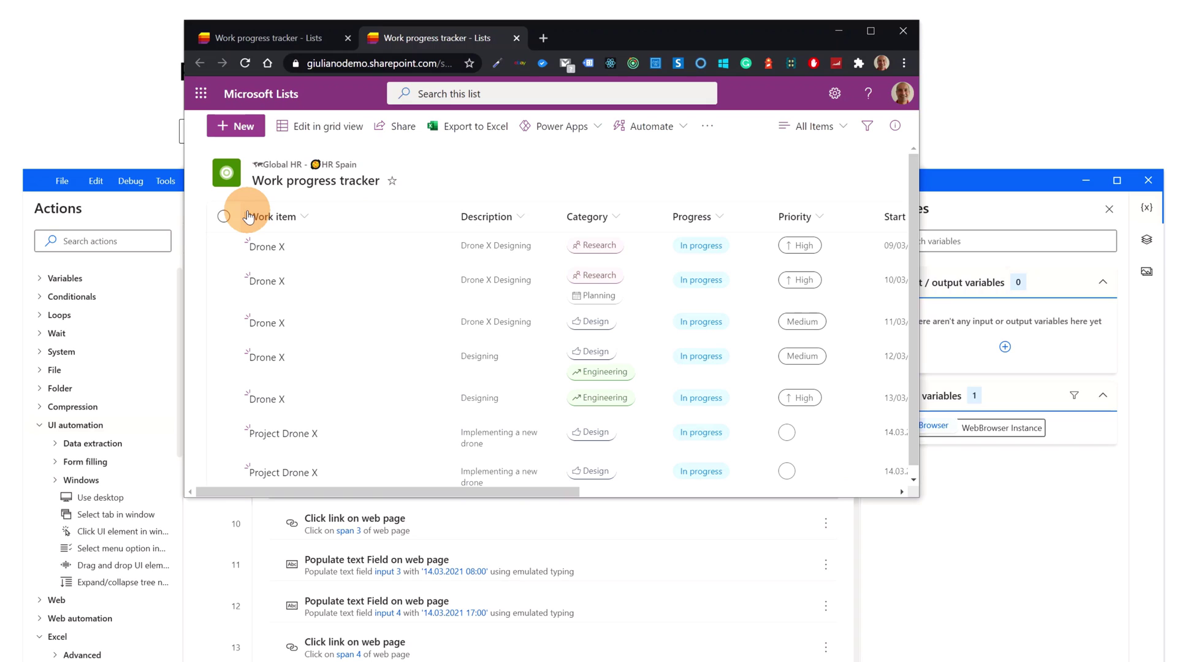
scroll(402, 459, "down", 1)
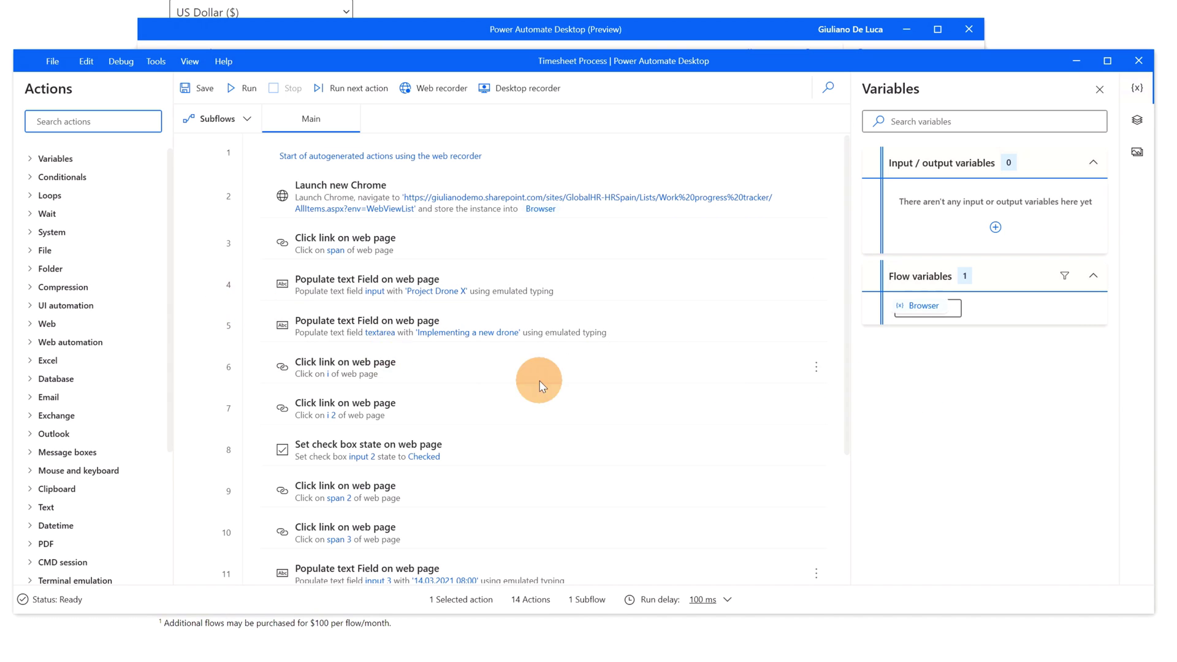
scroll(540, 384, "down", 3)
Insert Get current date and time at line 11, retrieving the current date only into CurrentDateTime.
left_click(494, 449)
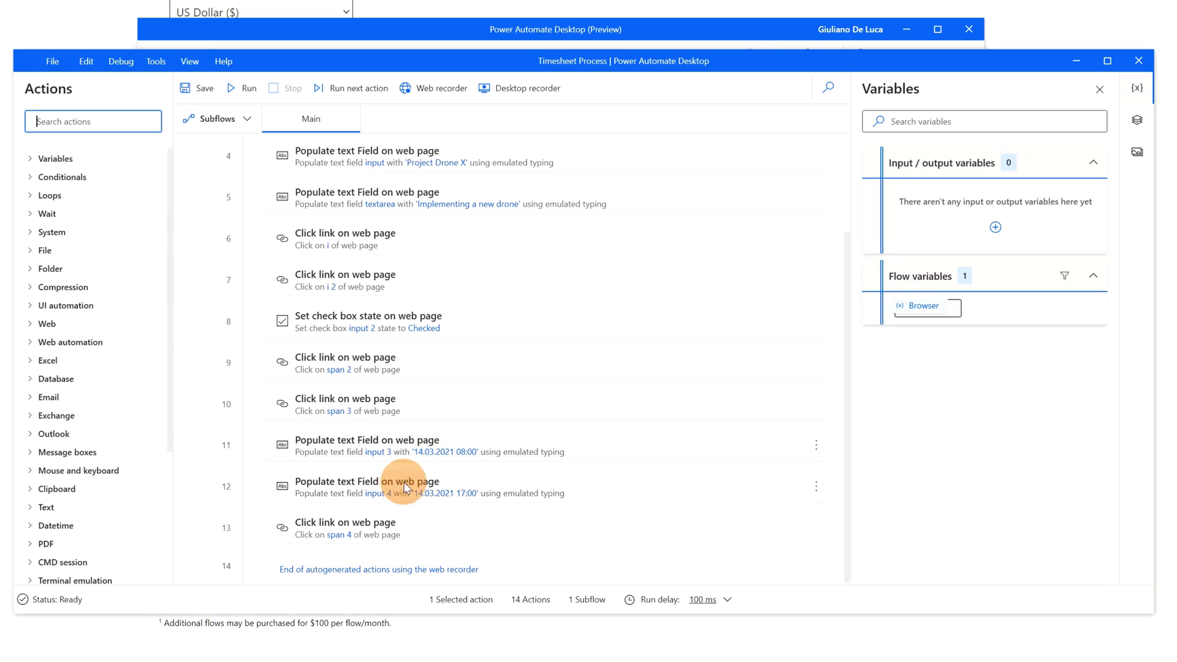
left_click(70, 122)
type("date")
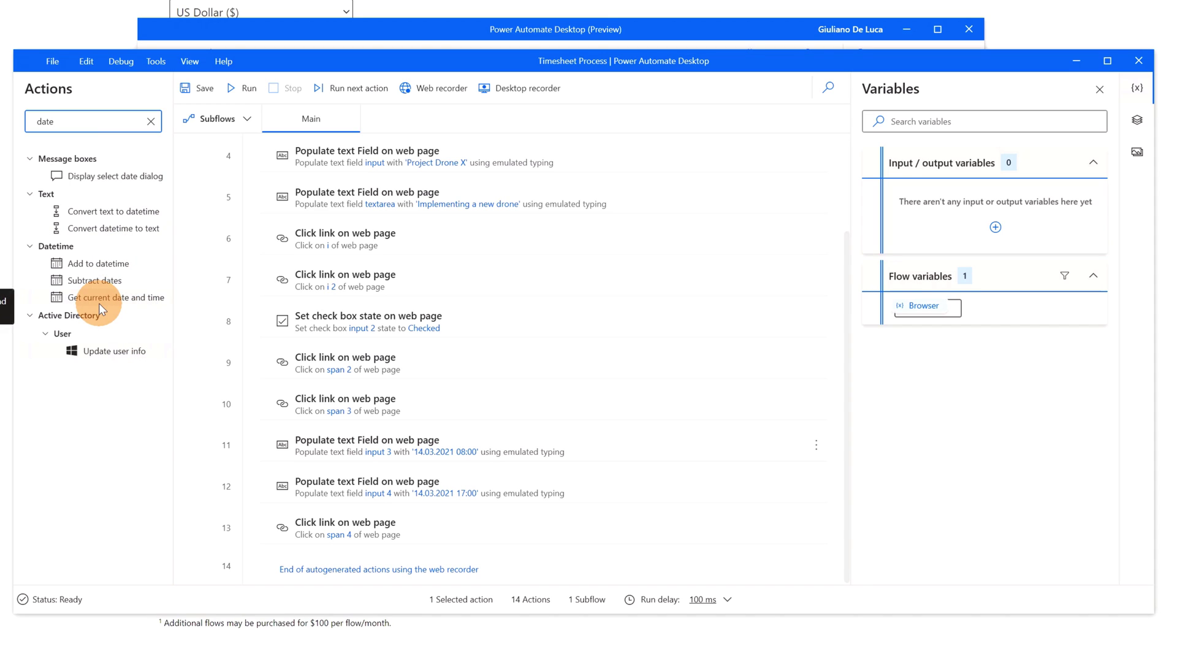
left_click_drag(99, 297, 422, 427)
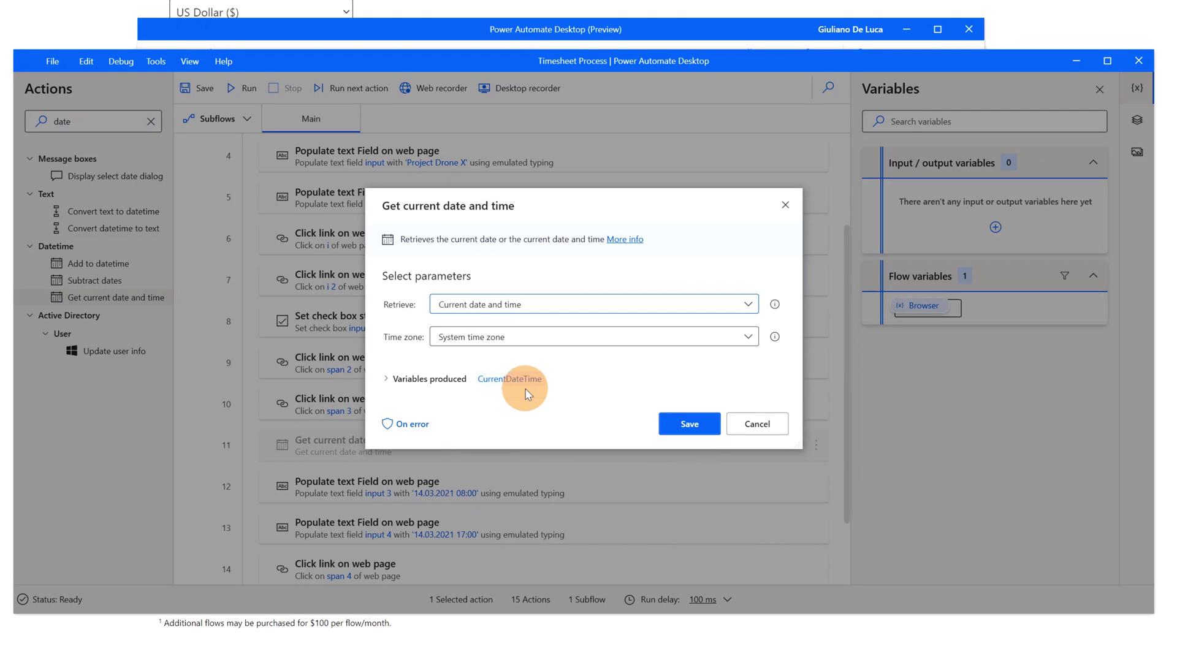
left_click(749, 305)
left_click(469, 346)
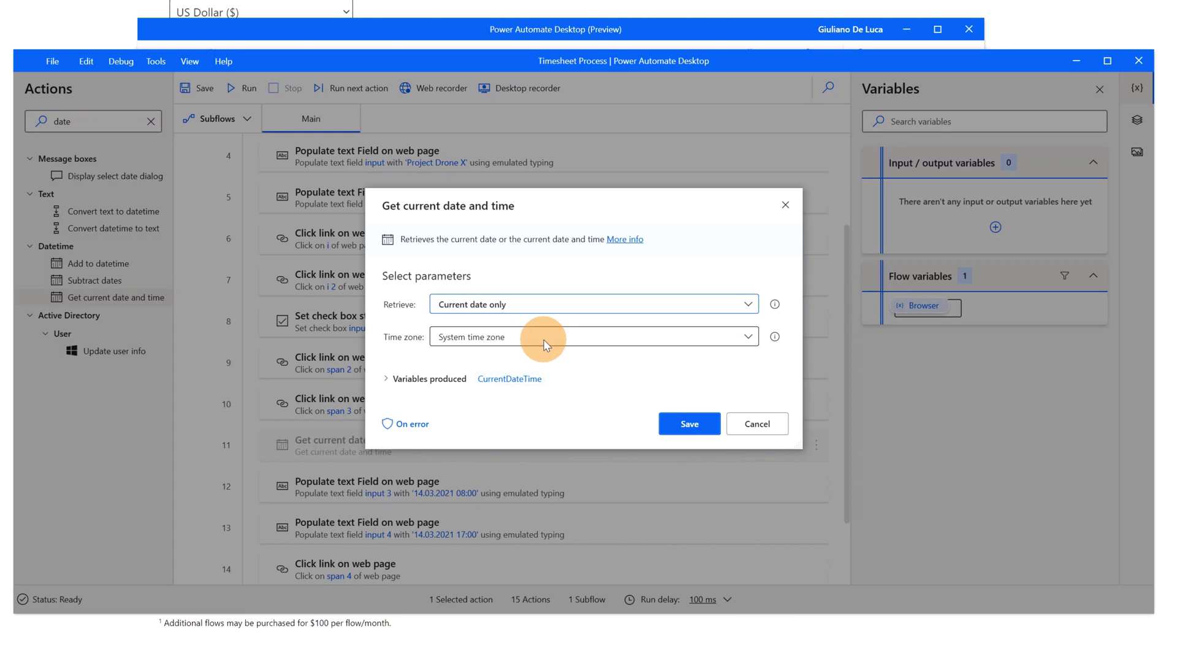
left_click(681, 423)
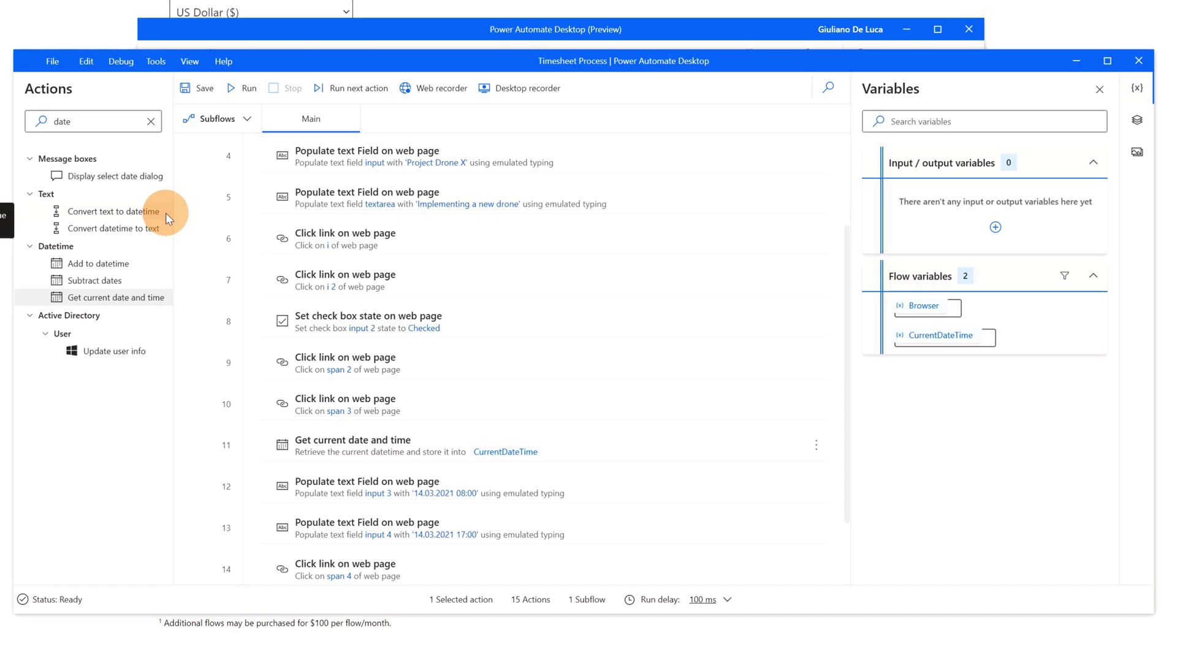
Insert Convert datetime to text turning %CurrentDateTime% into Standard Short date text in FormattedDateTime.
mouse_move(113, 228)
left_mouse_down()
mouse_move(197, 255)
mouse_move(364, 466)
left_mouse_up()
left_click(749, 287)
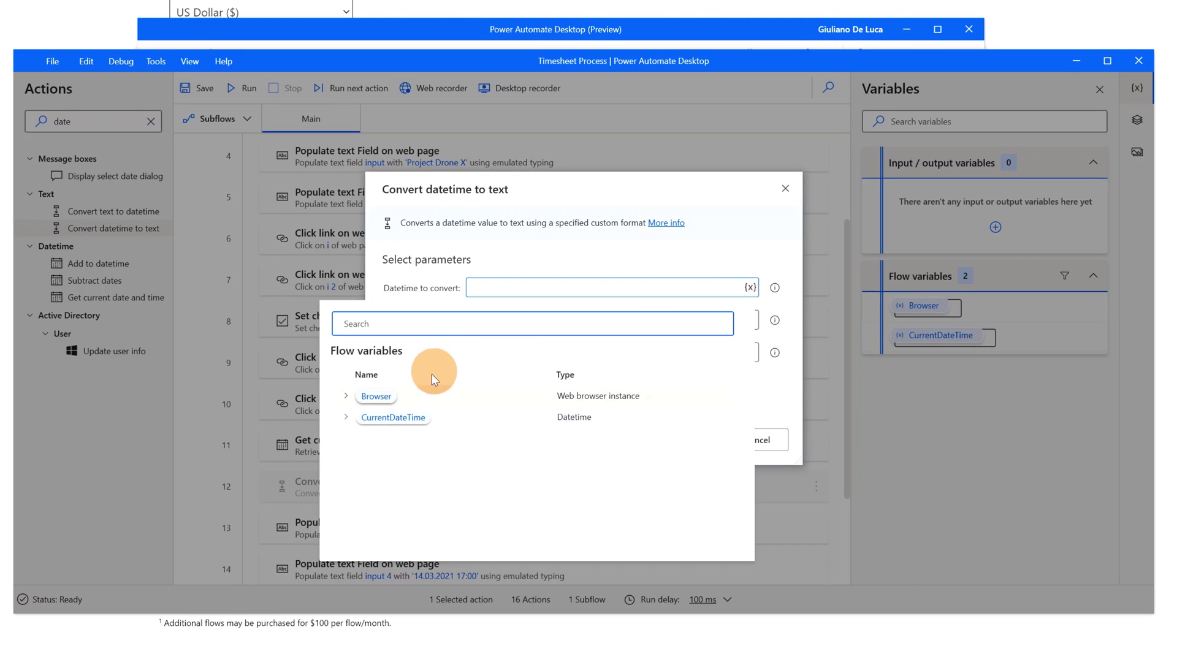
left_click(405, 415)
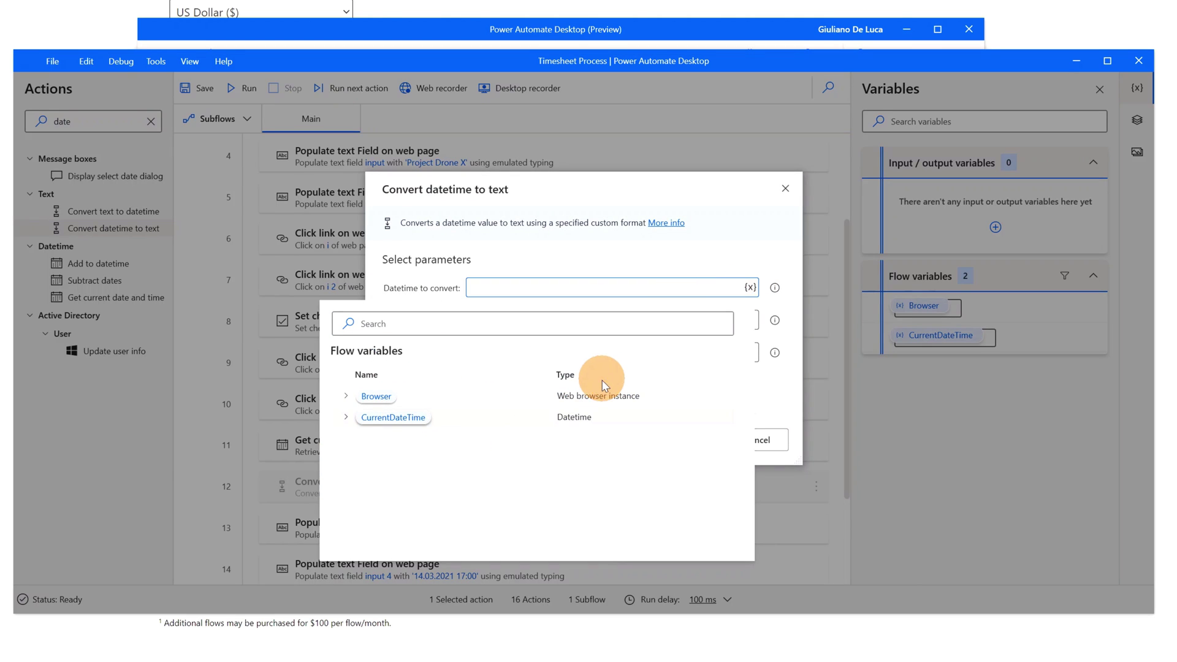
double_click(431, 413)
left_click(747, 322)
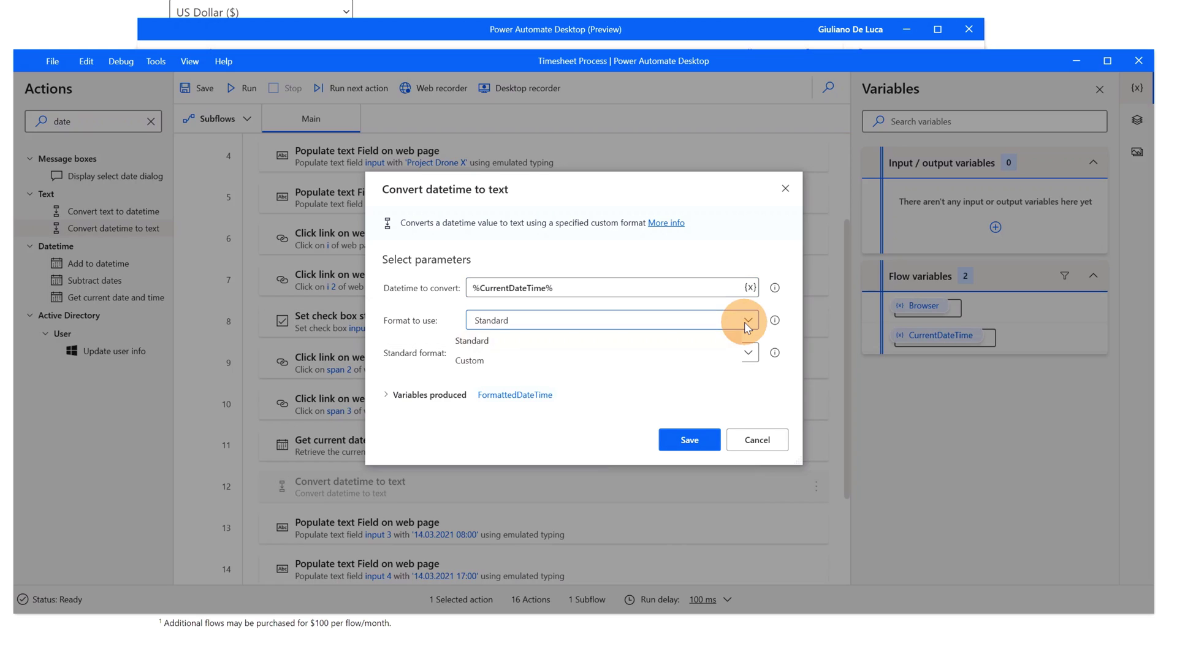
left_click(706, 352)
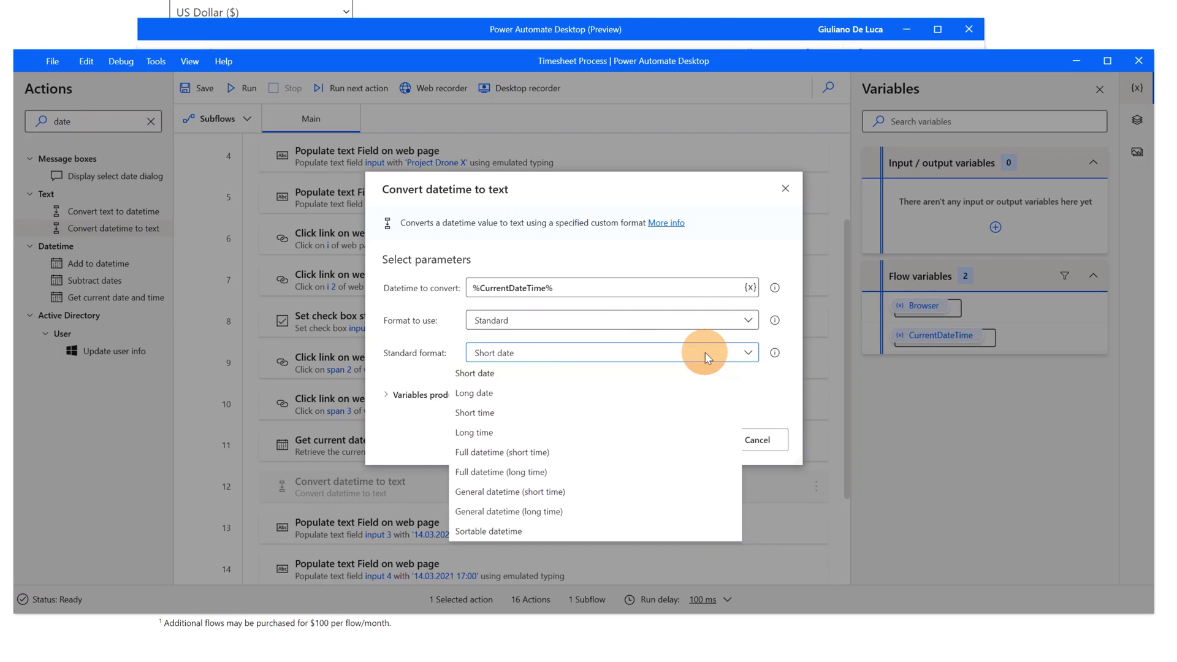
left_click(507, 374)
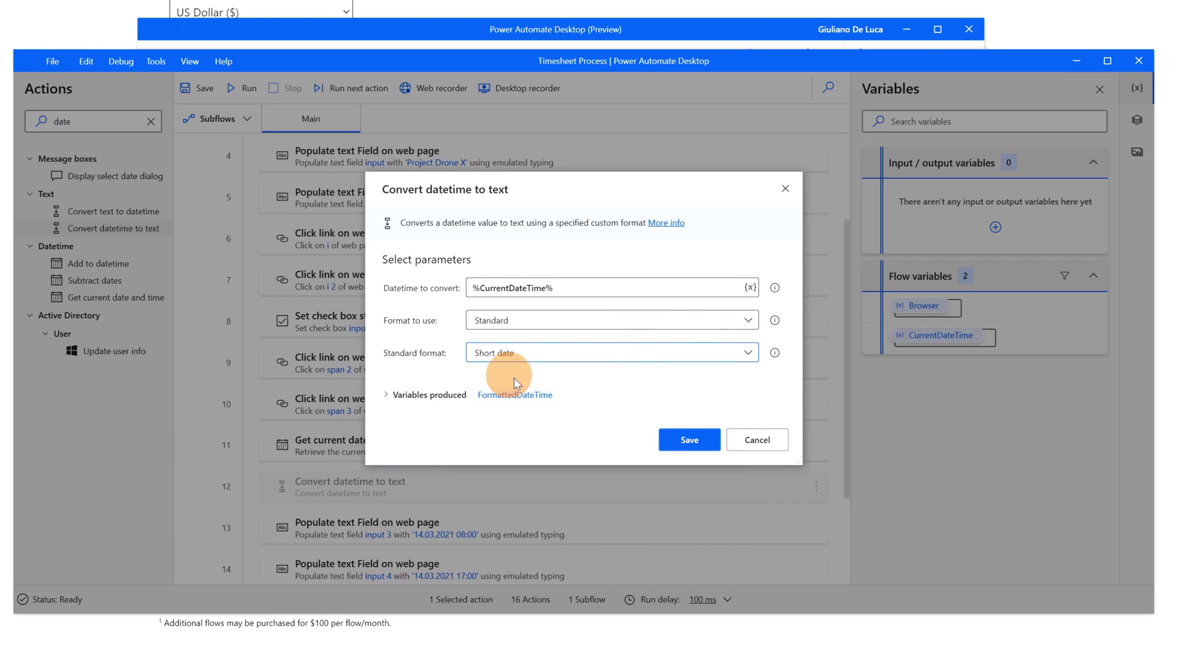
left_click(688, 440)
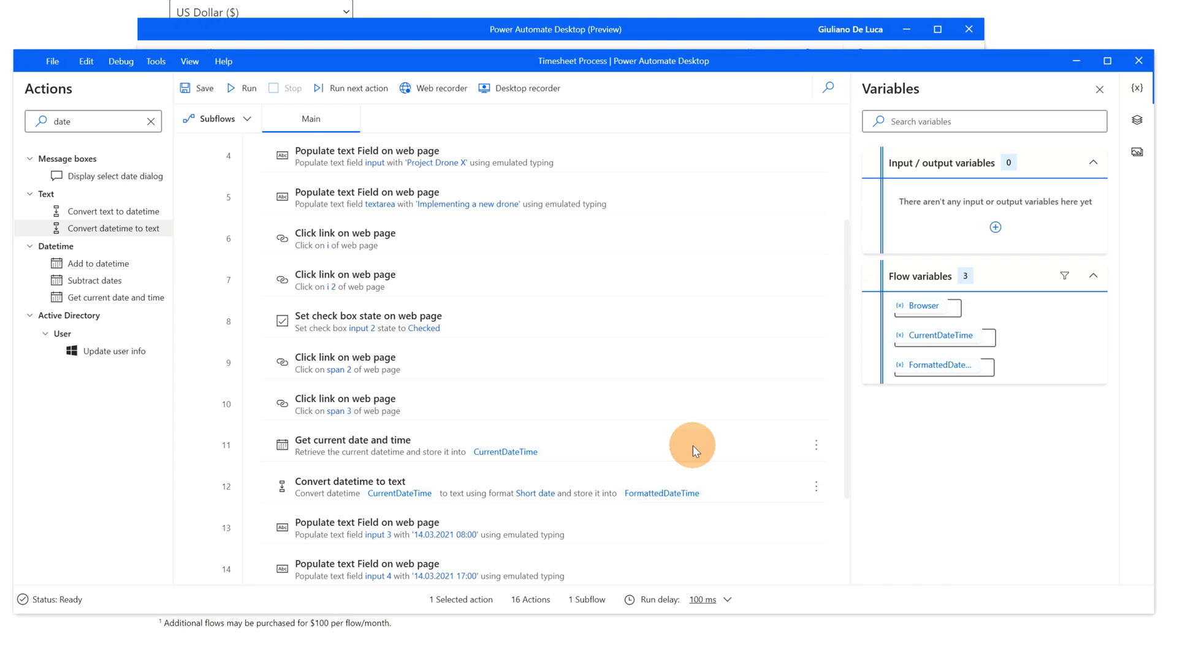
scroll(610, 439, "down", 2)
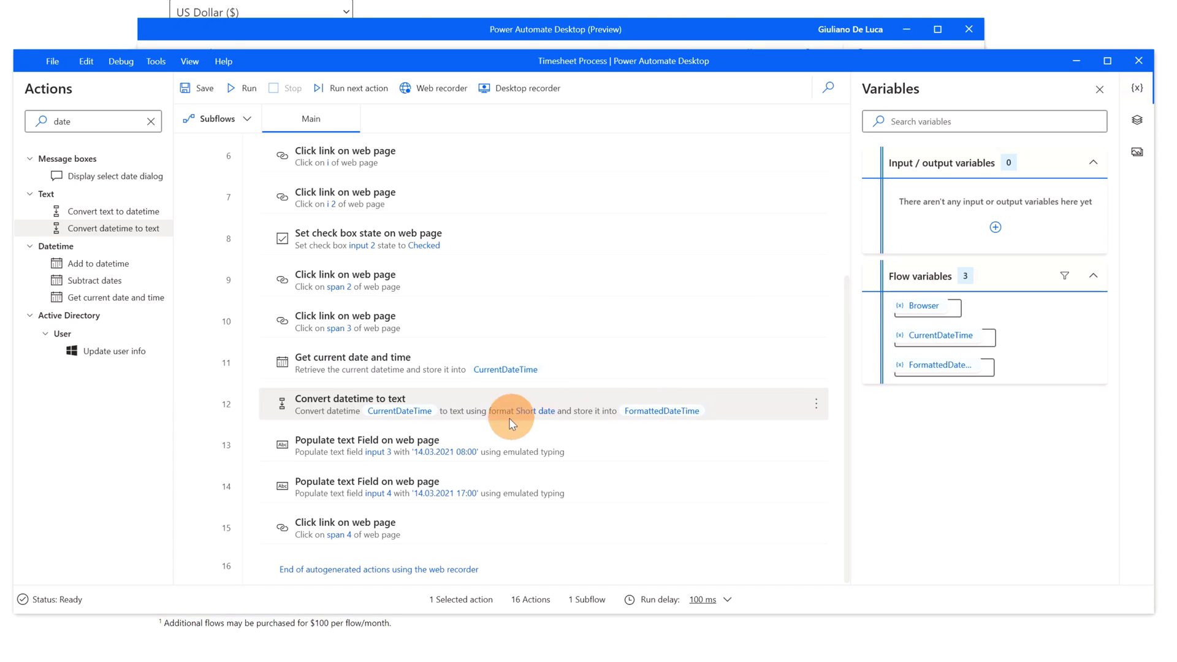
Replace step 13's fixed start text with %FormattedDateTime% 08:00 and save the step.
mouse_move(552, 445)
double_click(334, 438)
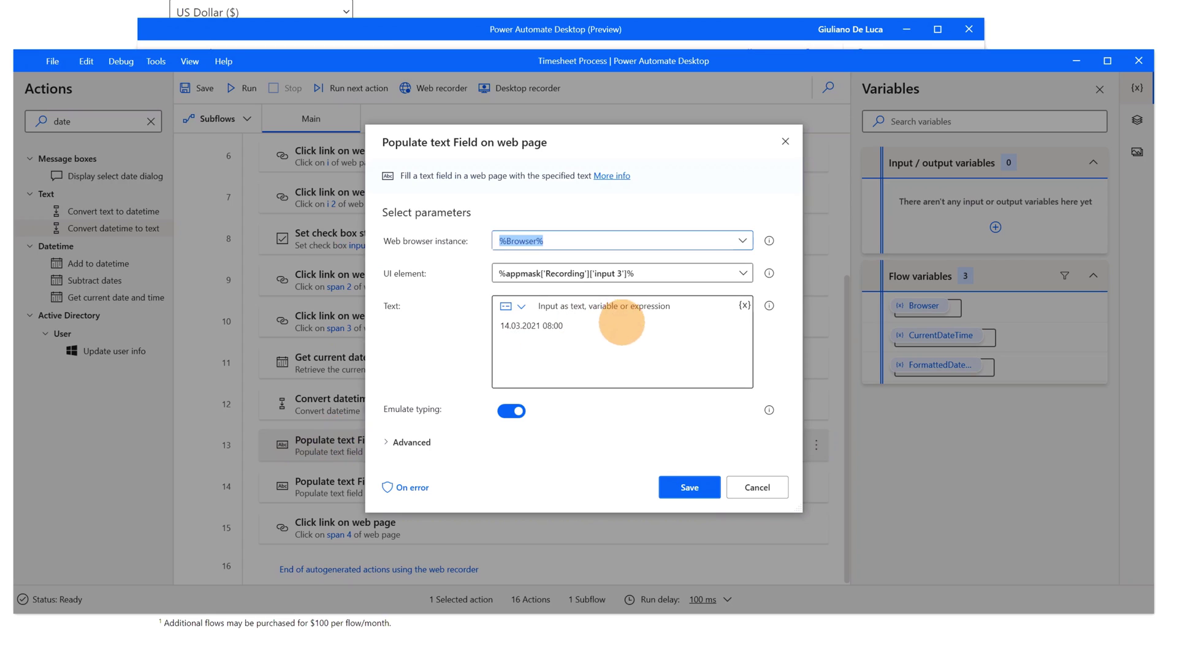
left_click(615, 335)
left_click_drag(566, 326, 500, 325)
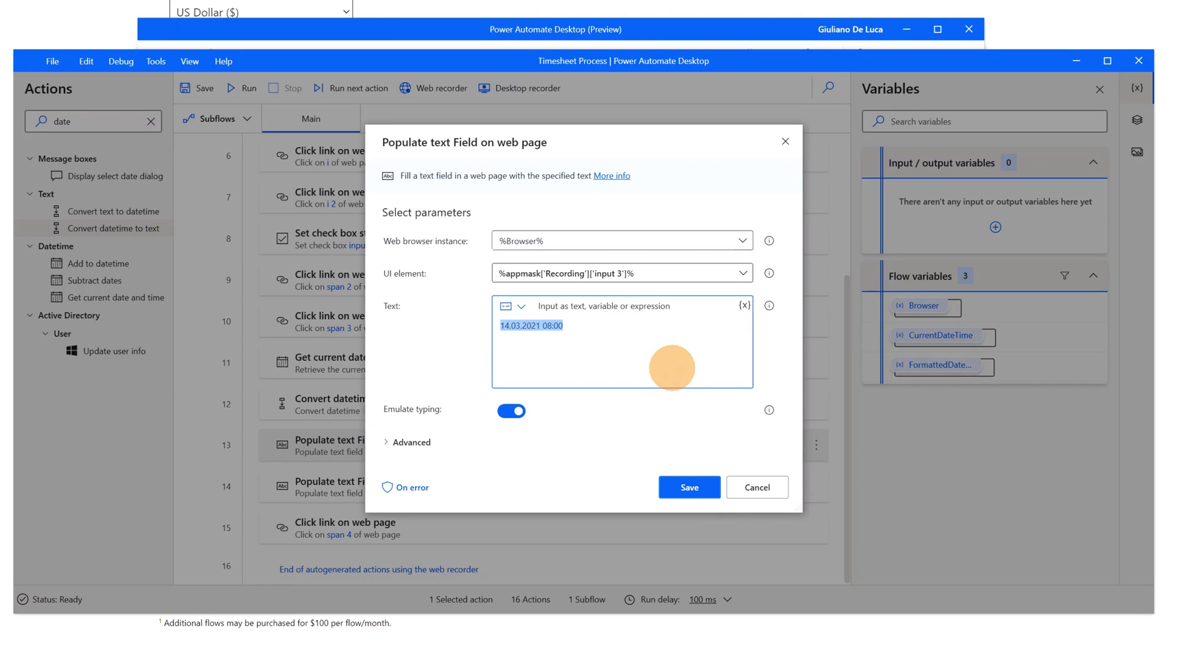
key("Delete")
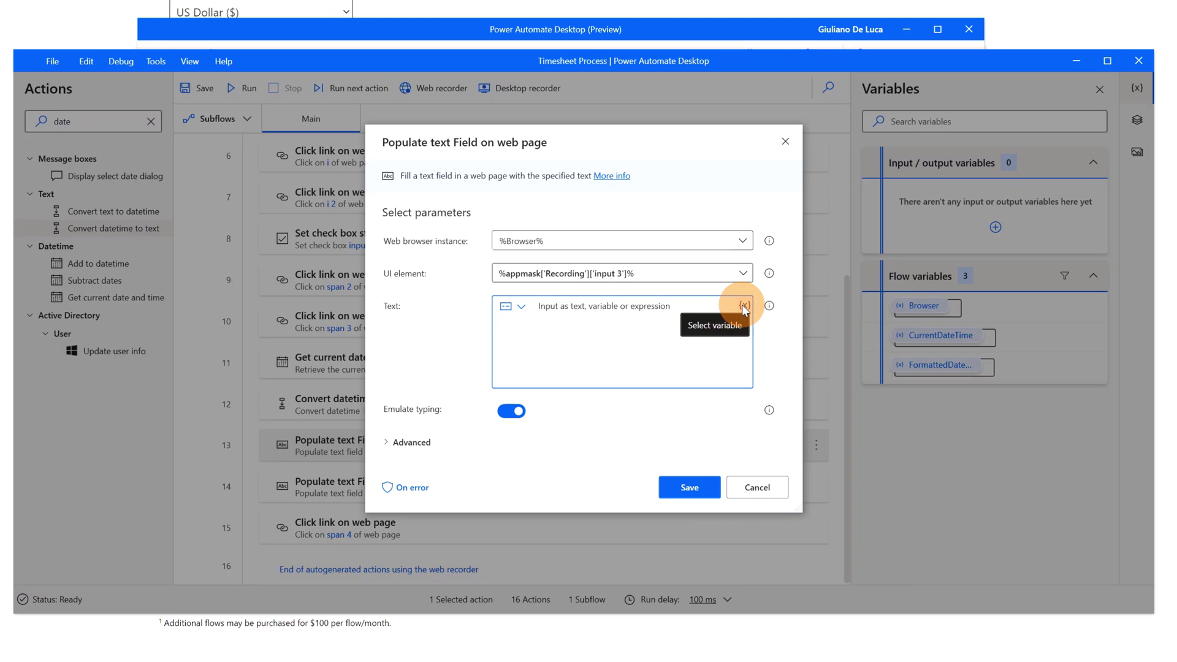
left_click(745, 305)
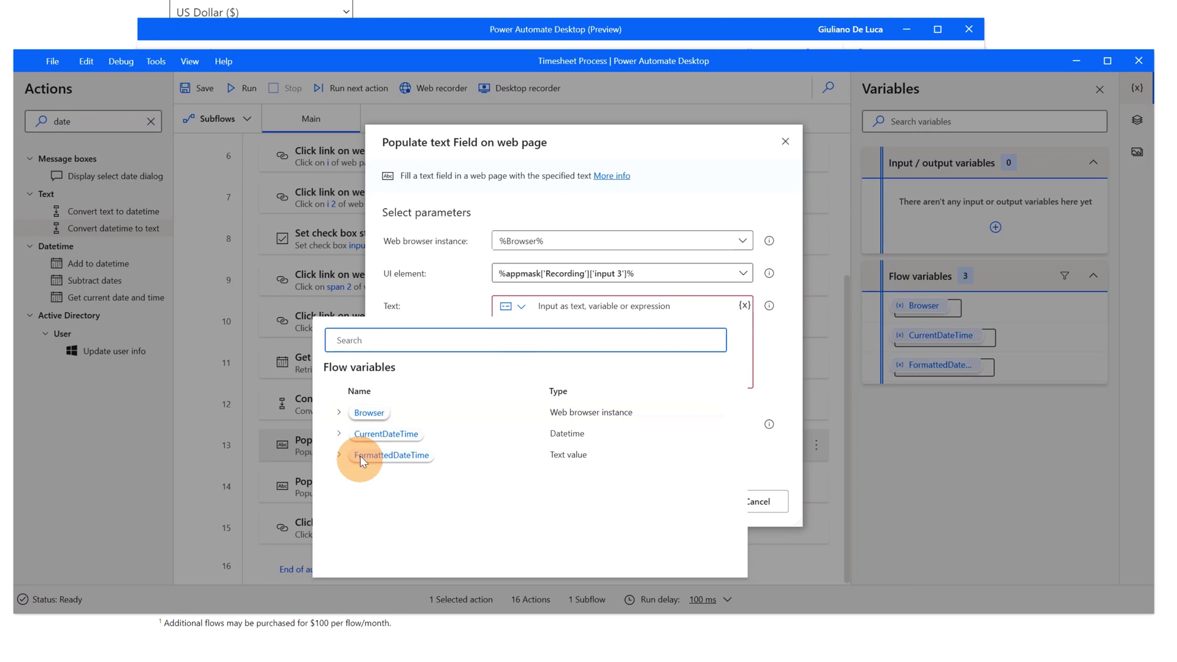
left_click(393, 456)
type("%FormattedDateTime% 0")
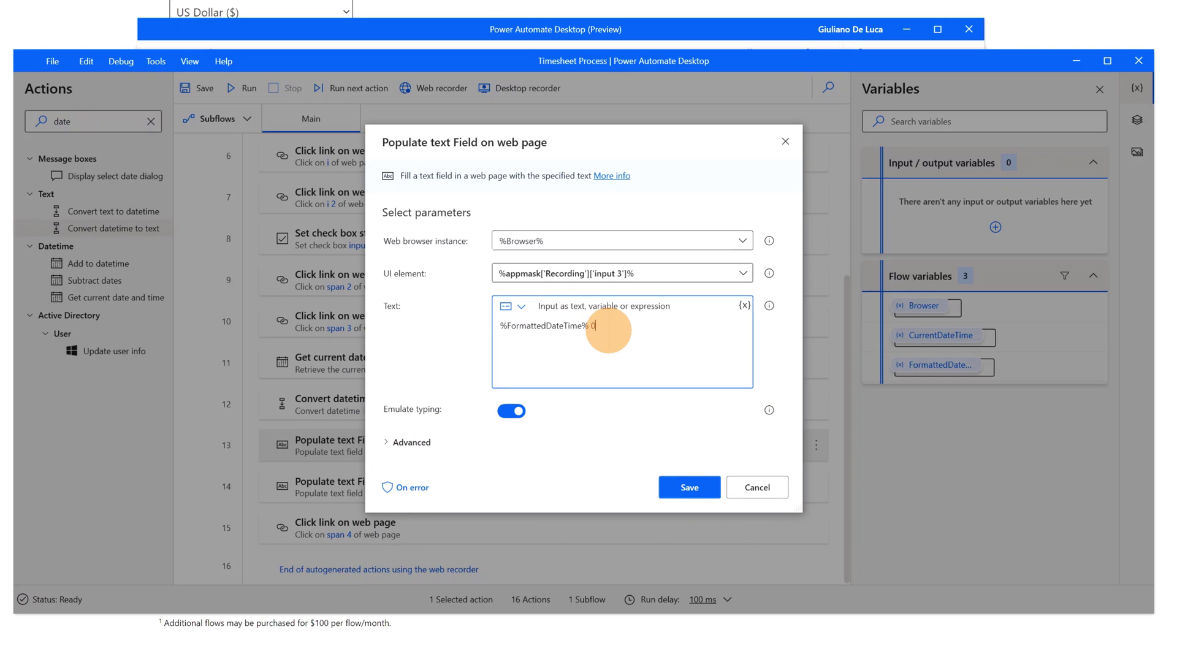
type("8:00")
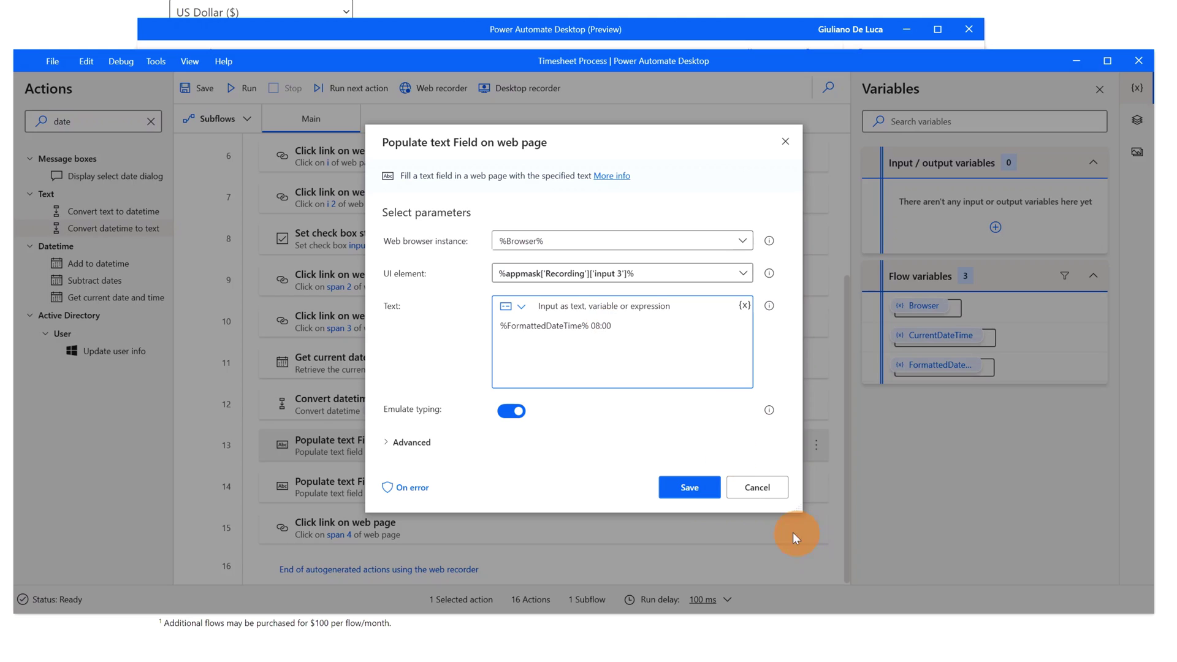
left_click(690, 488)
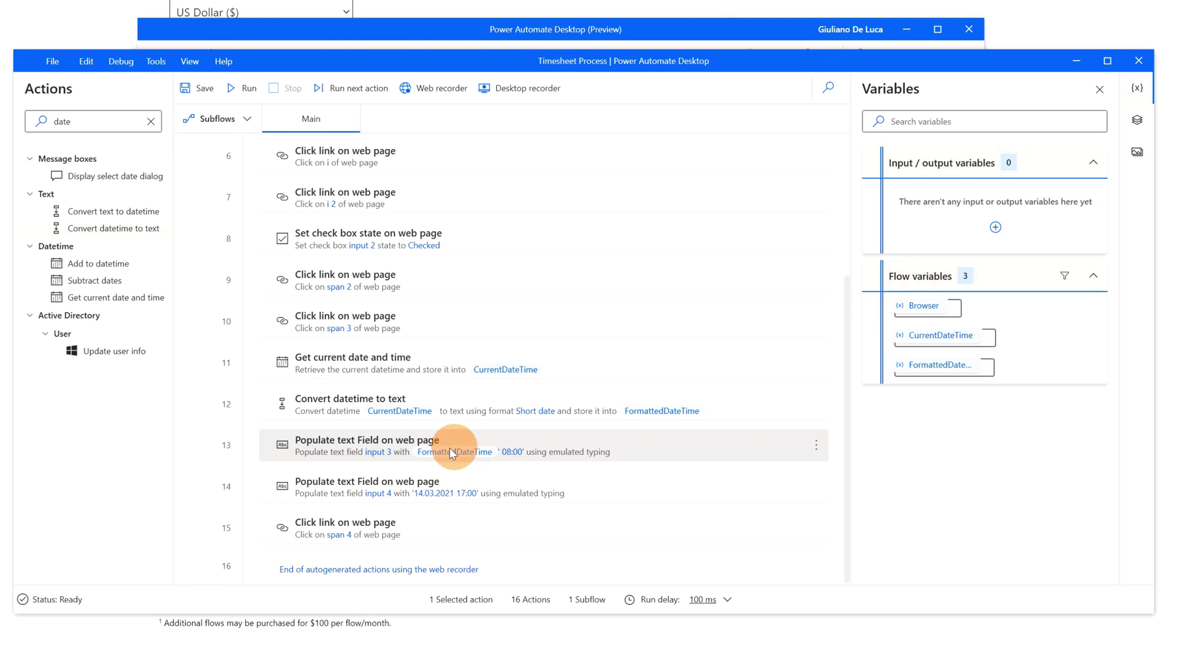
Replace step 14's fixed 14.03.2021 with %FormattedDateTime% before 17:00 and save the step.
double_click(494, 478)
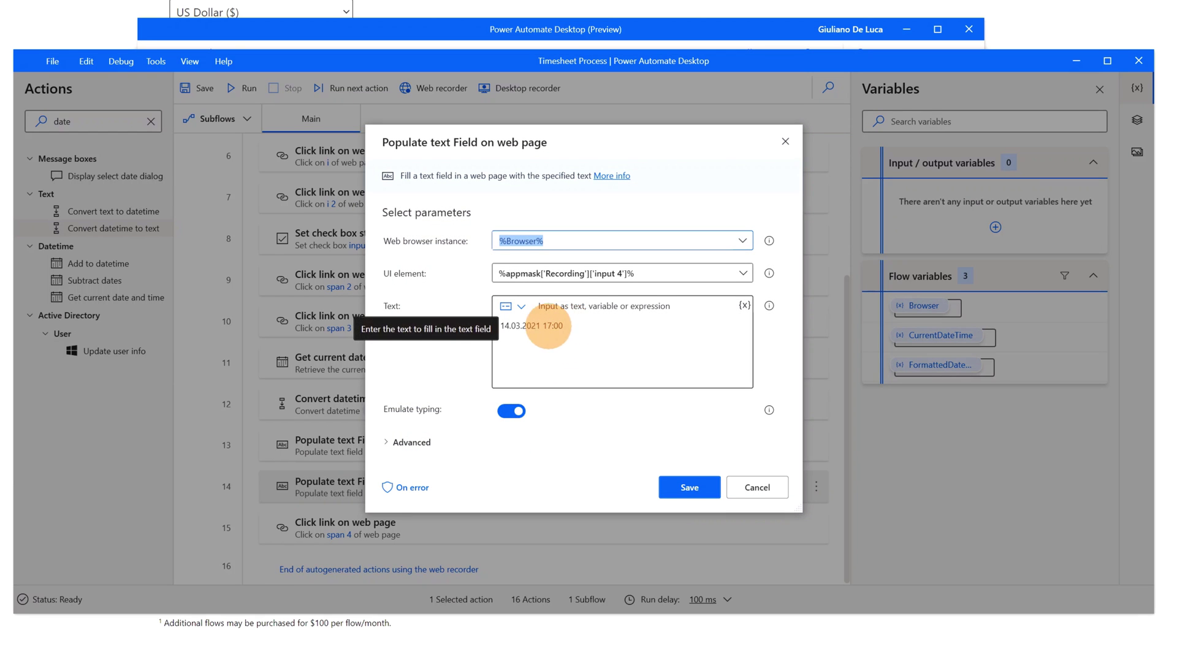
left_click_drag(540, 326, 499, 327)
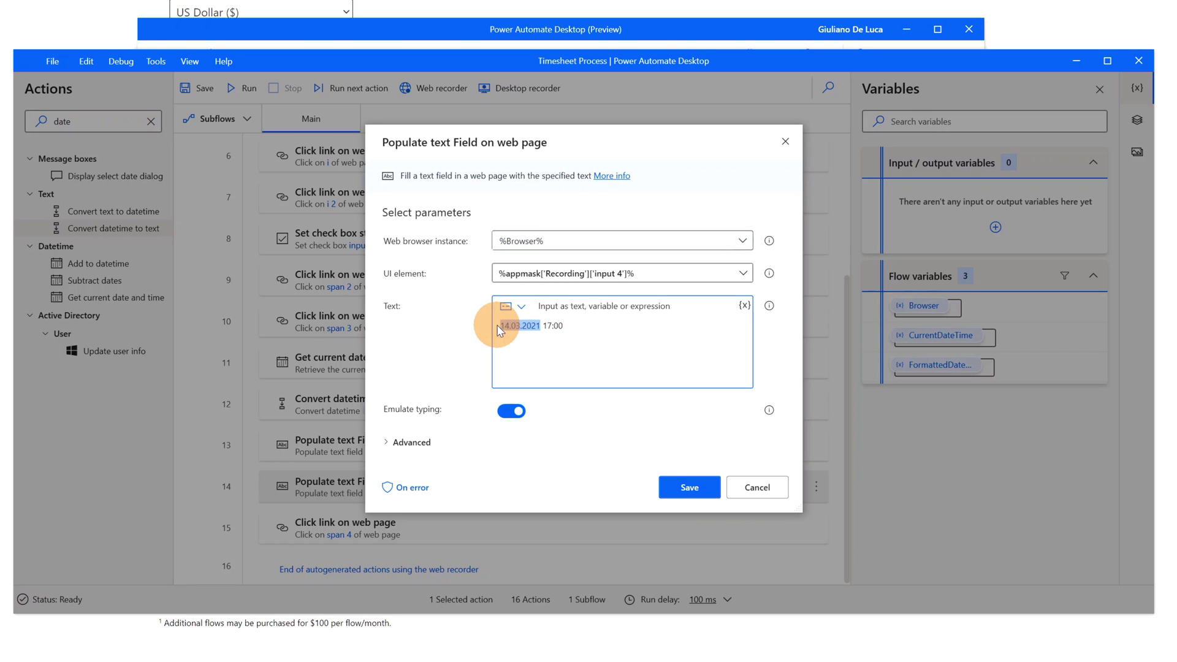
key("Delete")
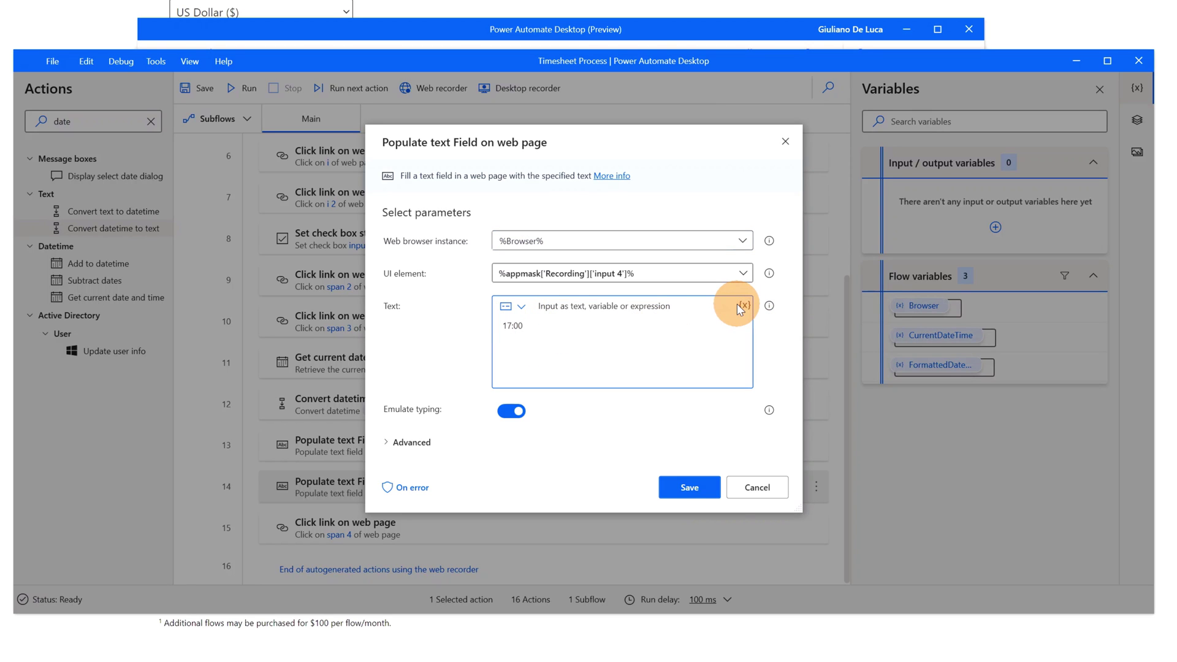
left_click(744, 304)
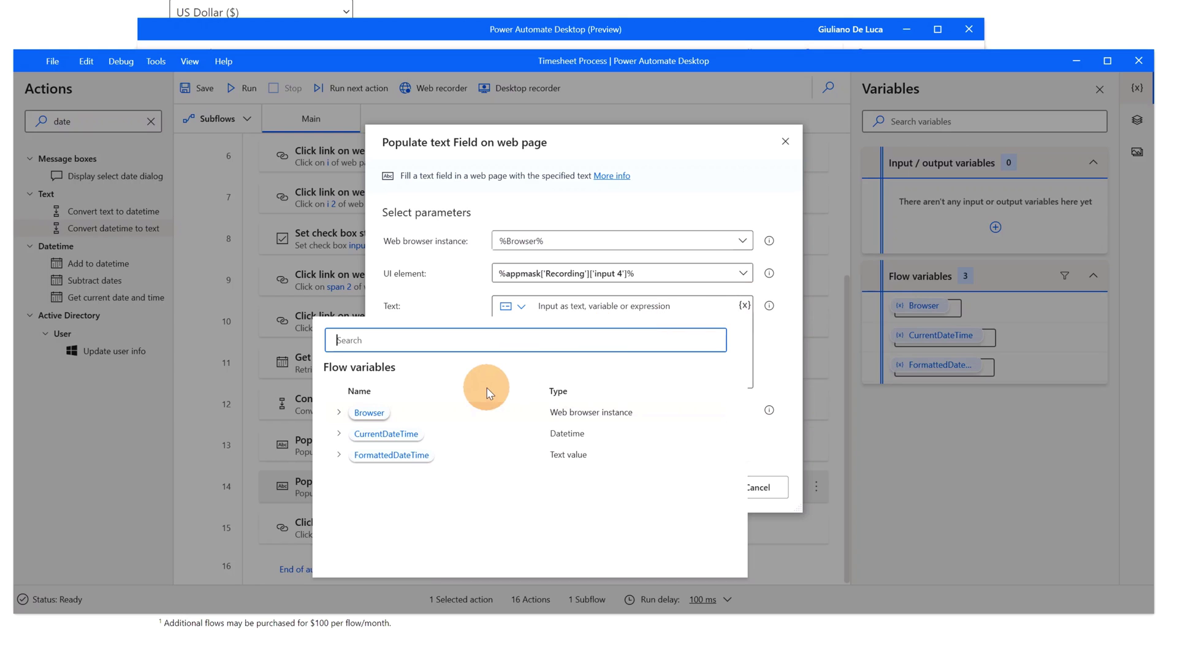
double_click(394, 456)
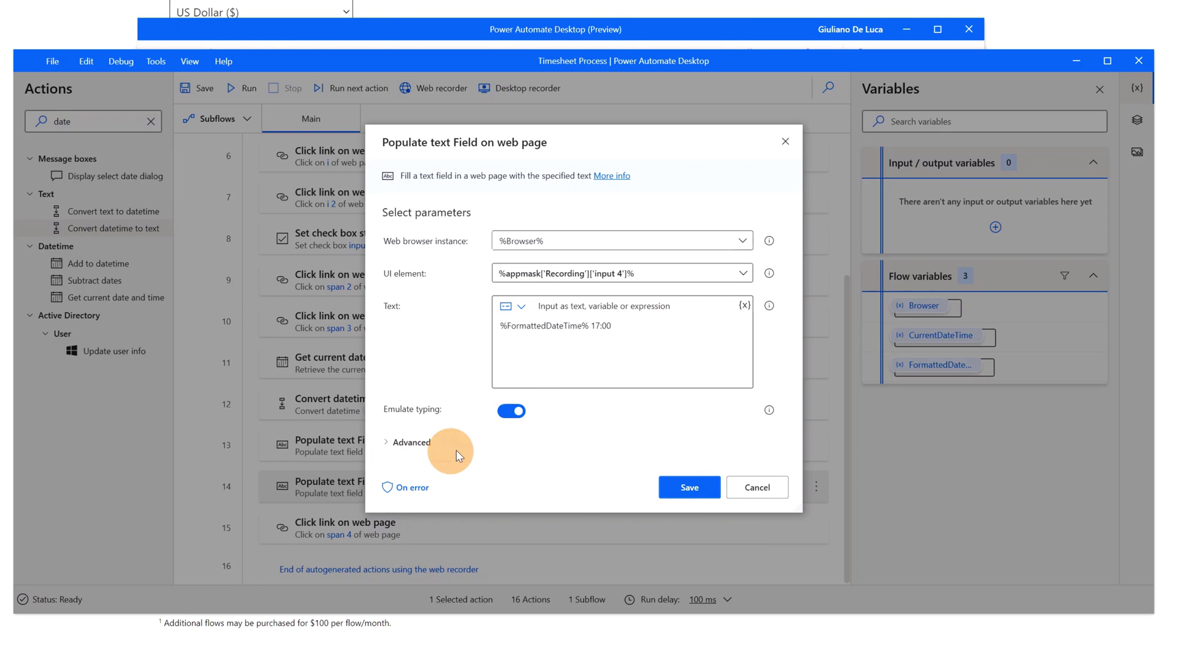
left_click(689, 488)
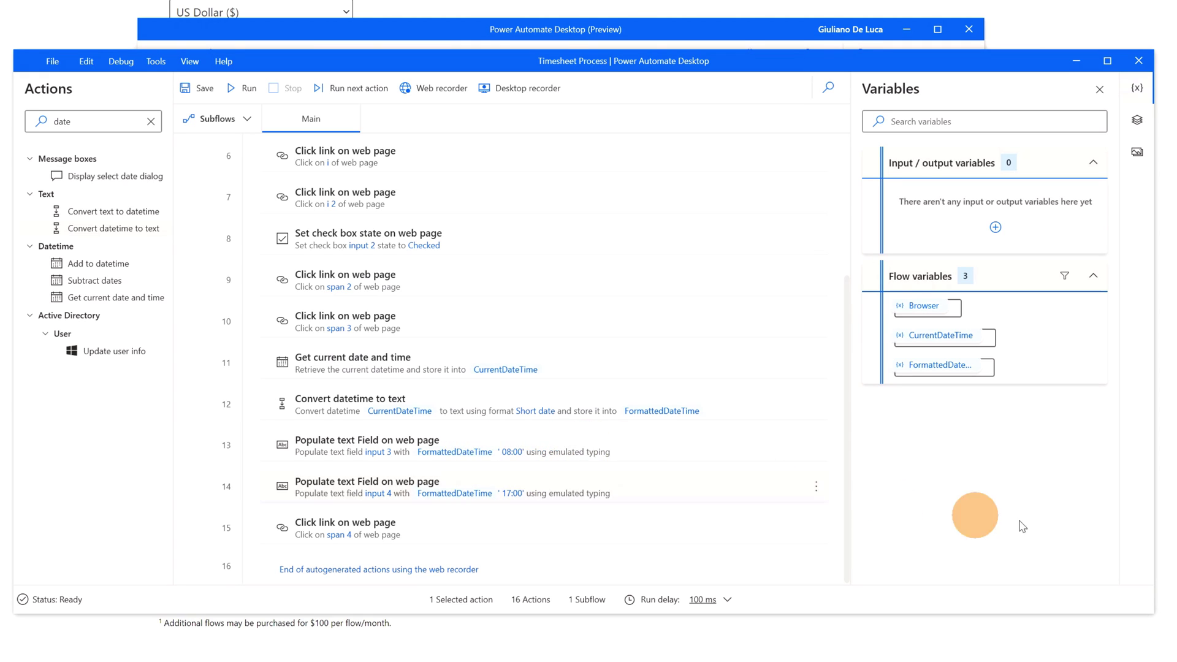
mouse_move(345, 321)
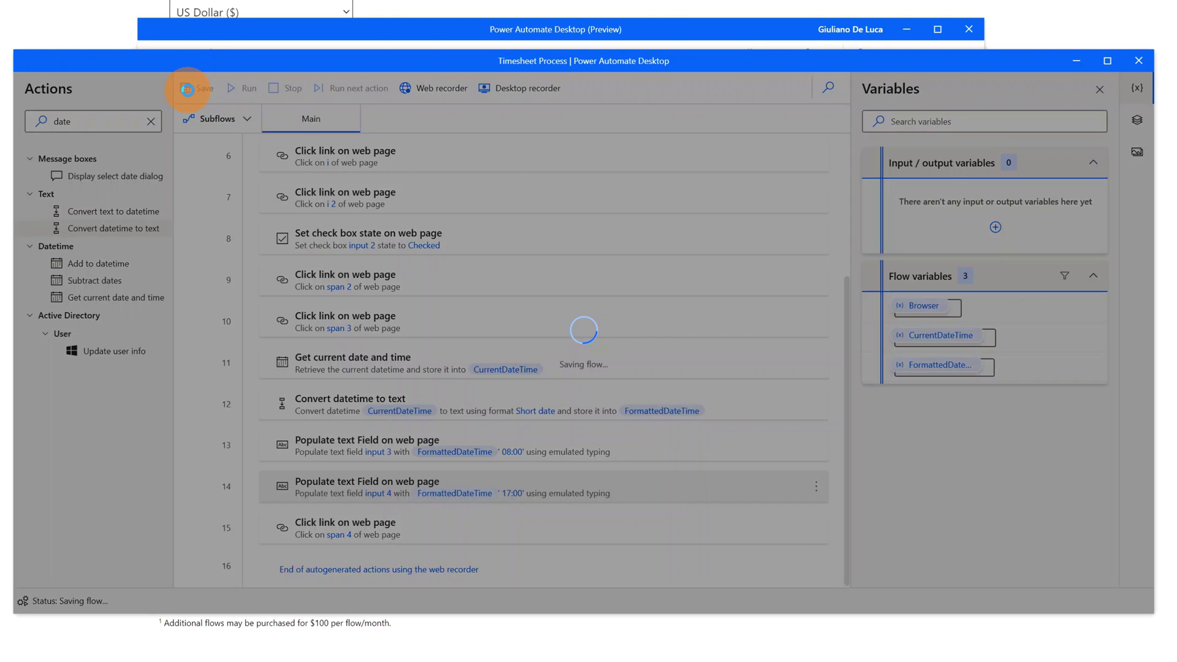
Save the Timesheet Process flow and run it to fill a new item with today's dates.
left_click(195, 88)
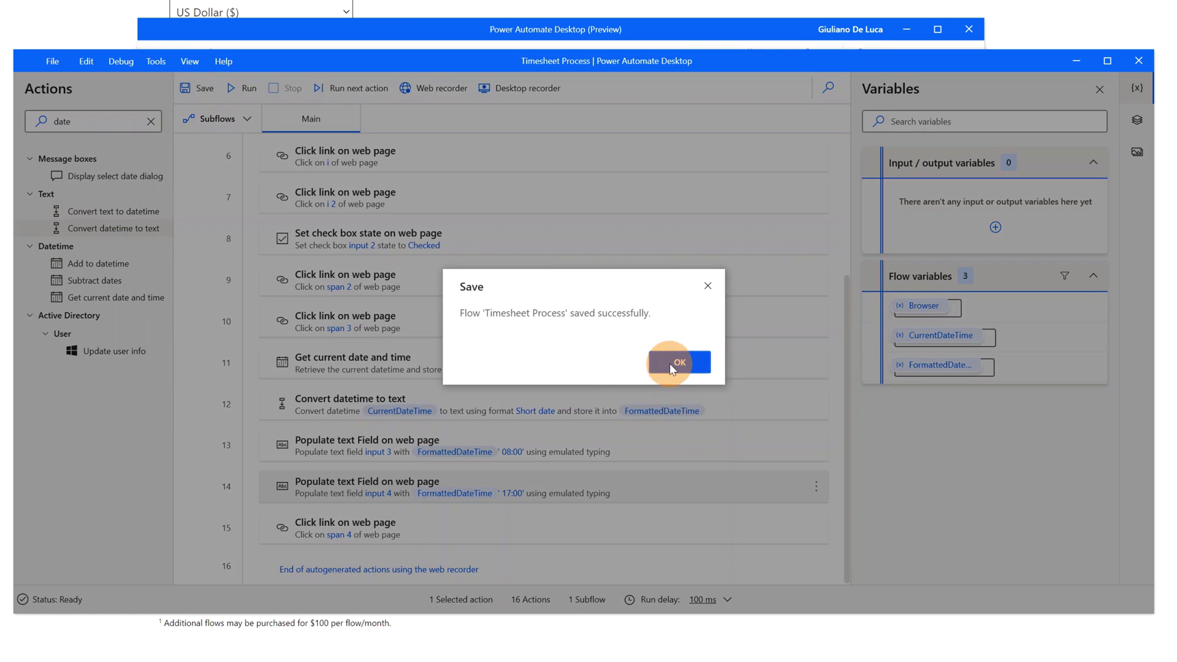
left_click(677, 363)
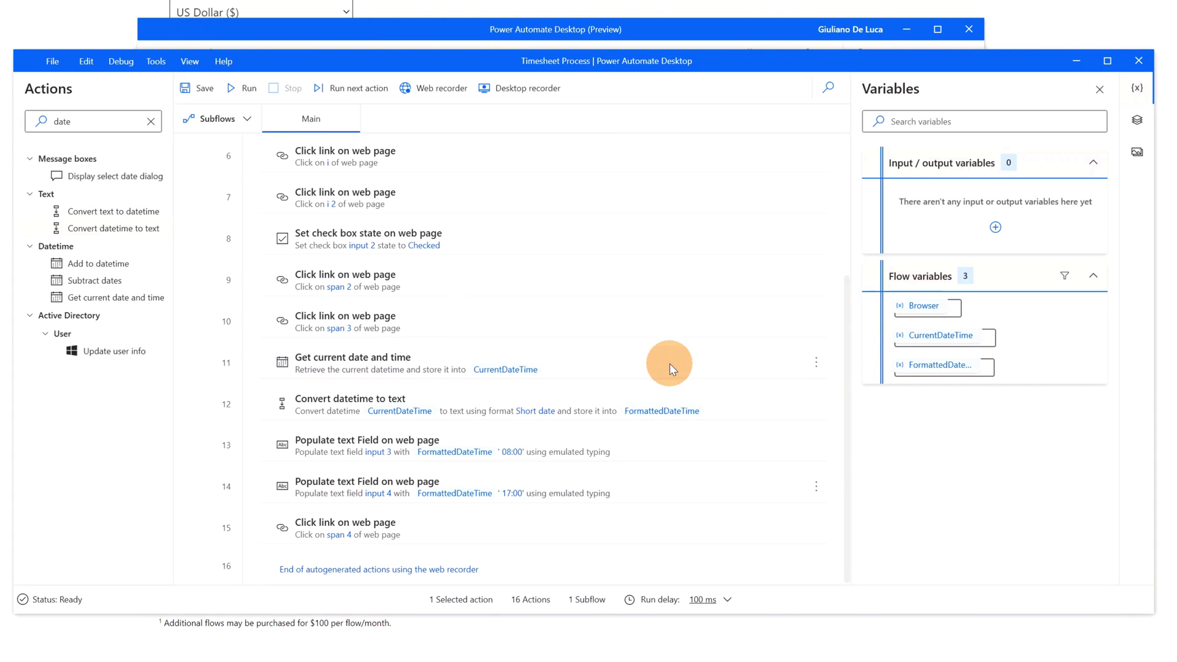
left_click(249, 88)
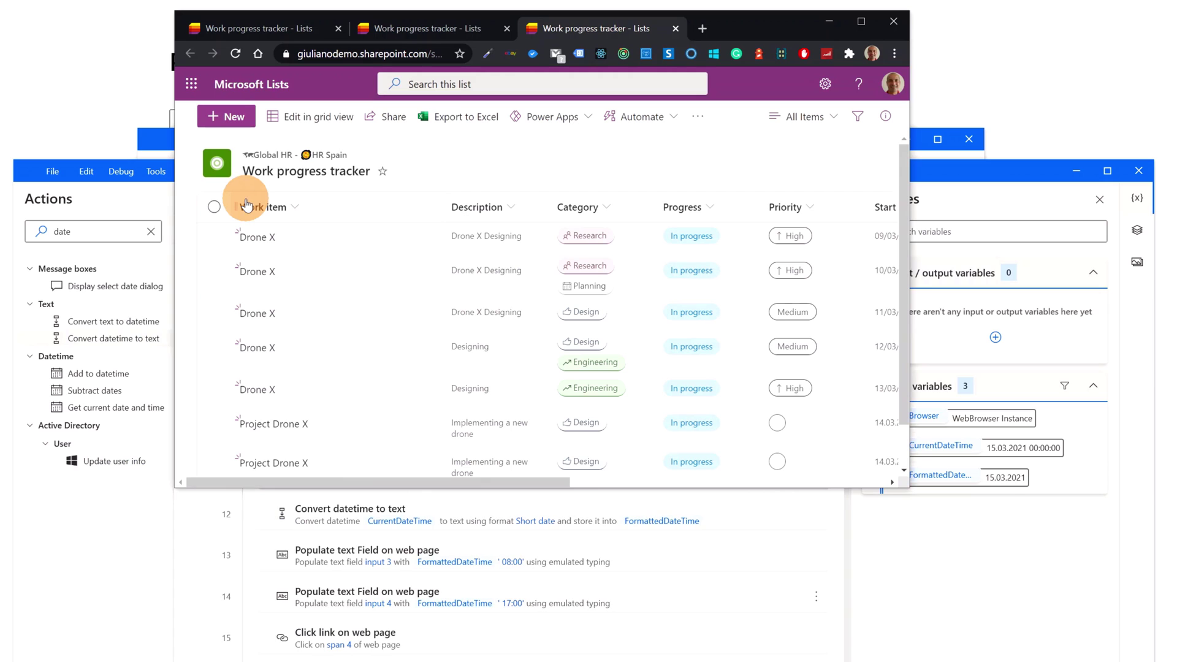
scroll(515, 235, "down", 1)
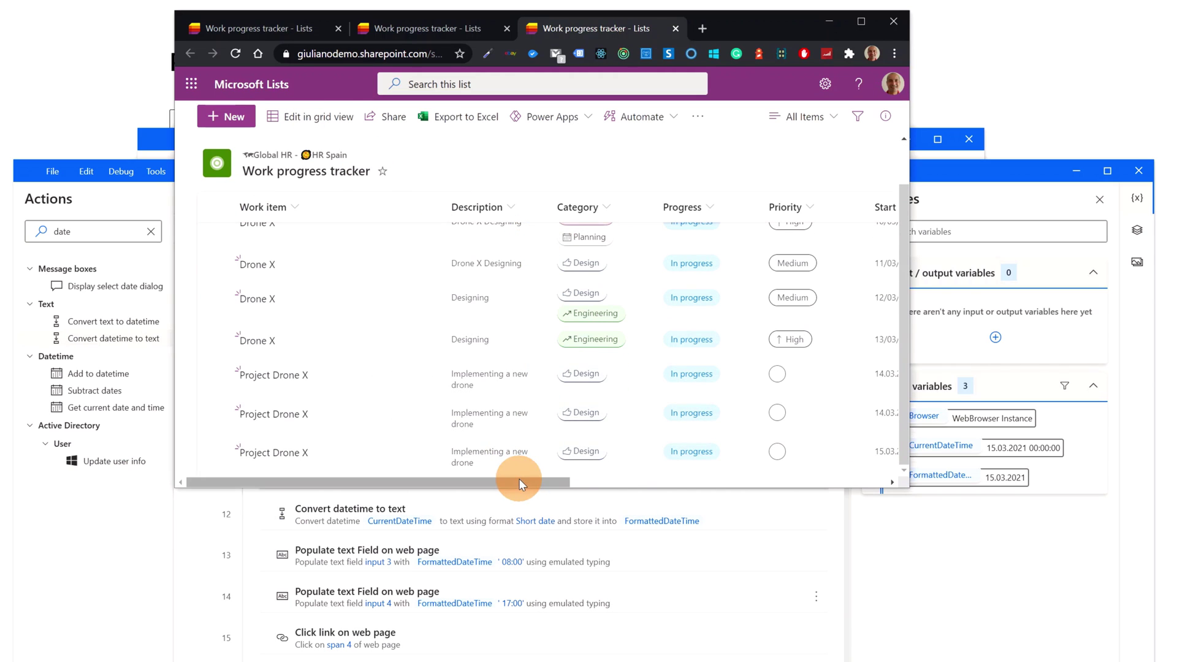
left_click_drag(519, 482, 662, 483)
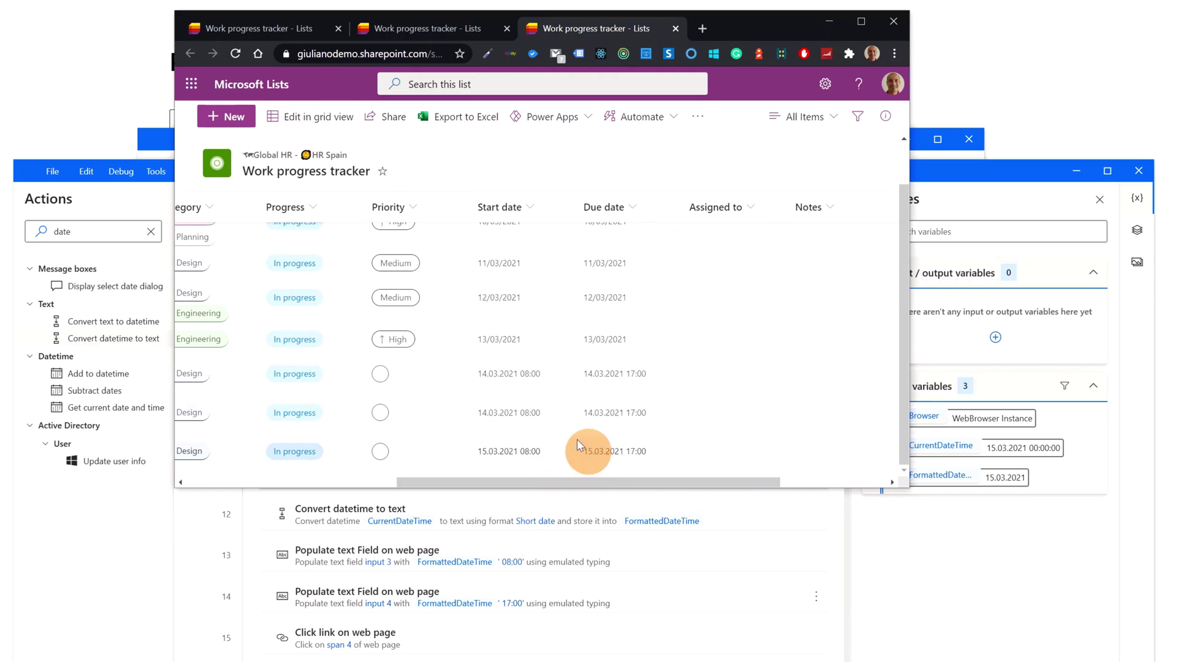